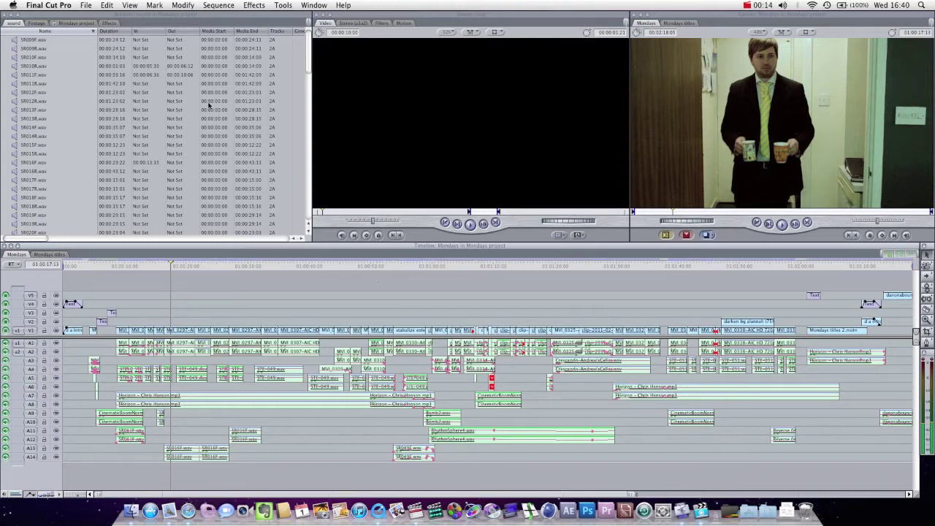
# Switch the Mondays sequence's share preset from YouTube to DVD, saving Mondays-DVD to Documents
pyautogui.click(84, 5)
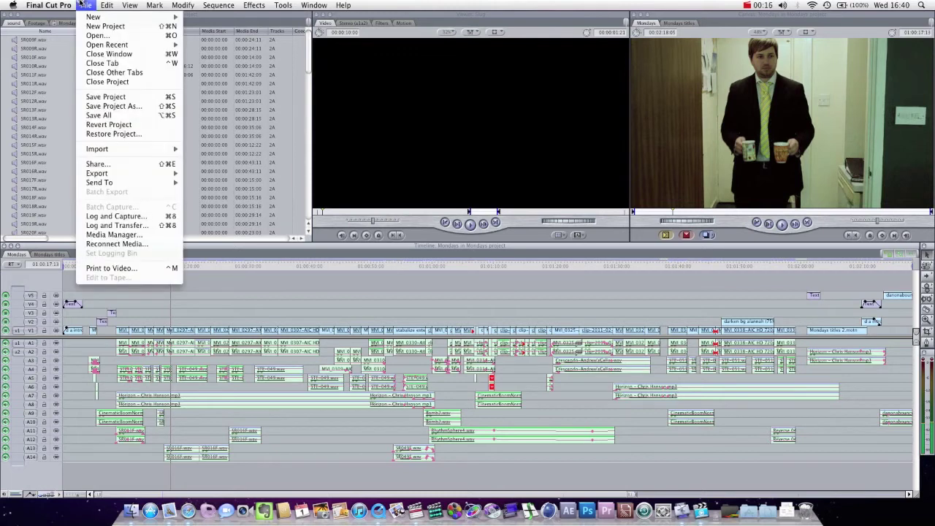
pyautogui.click(97, 165)
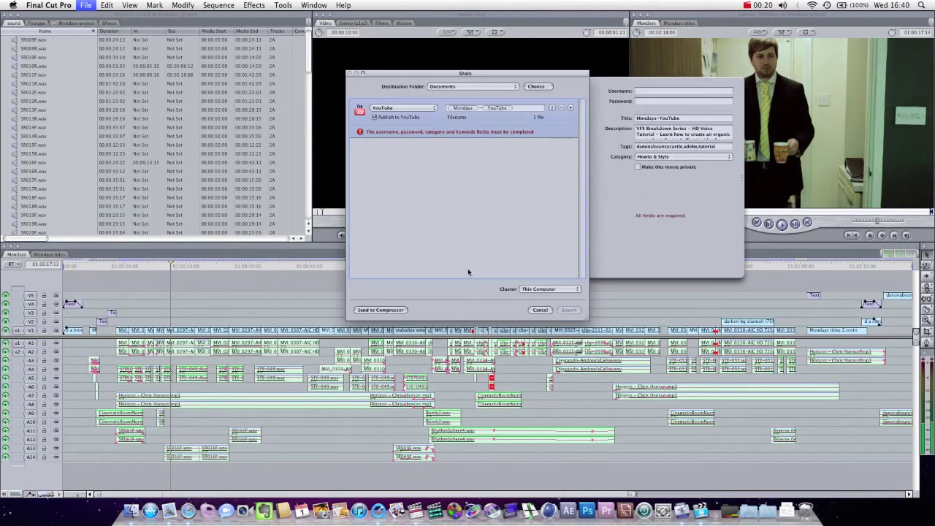
pyautogui.click(404, 108)
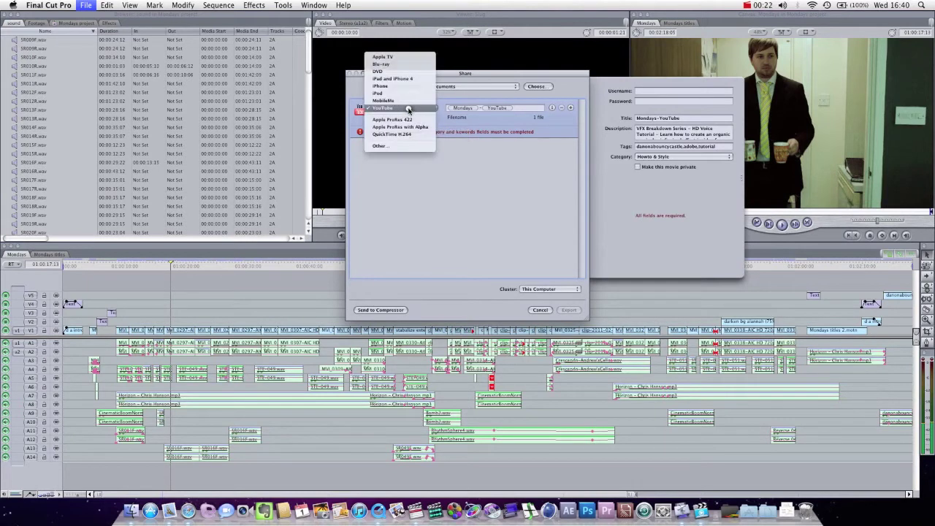
pyautogui.click(398, 71)
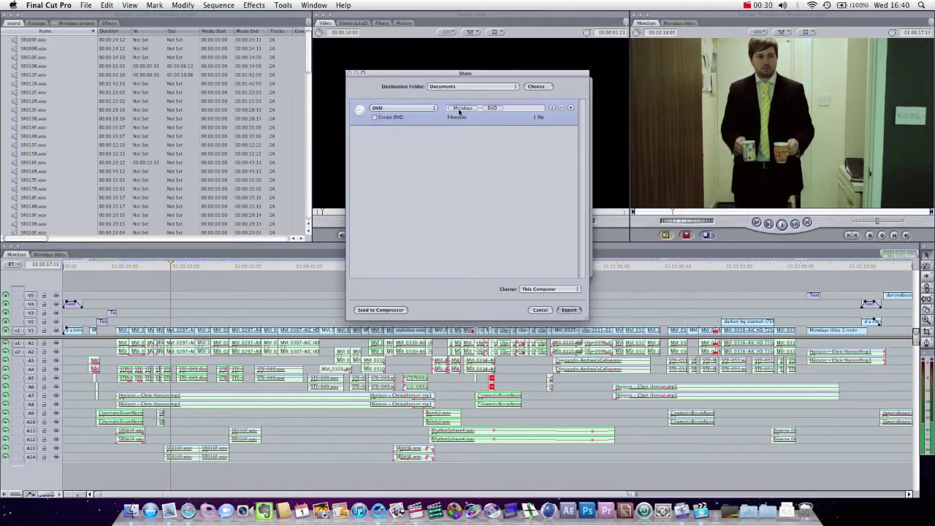
pyautogui.click(591, 271)
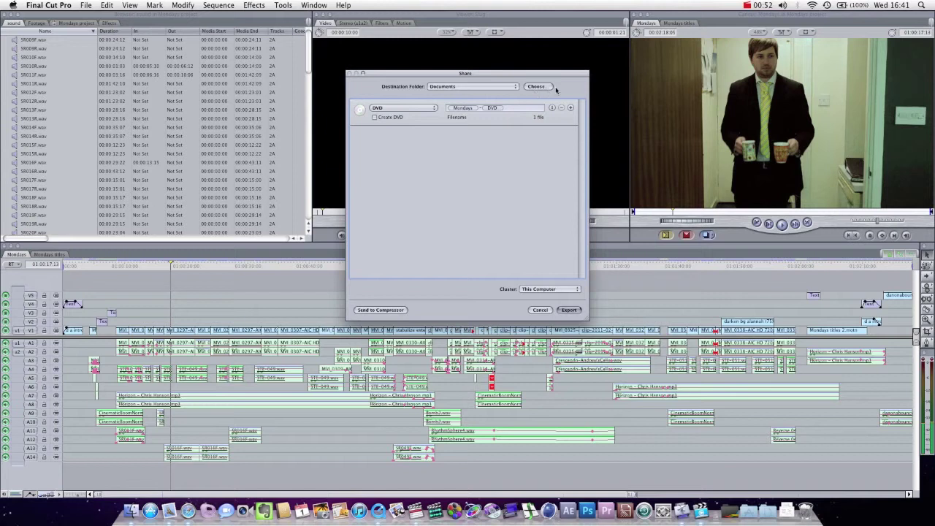
# Briefly edit the Mondays-DVD file name, then cancel the Share dialog without exporting
pyautogui.click(488, 108)
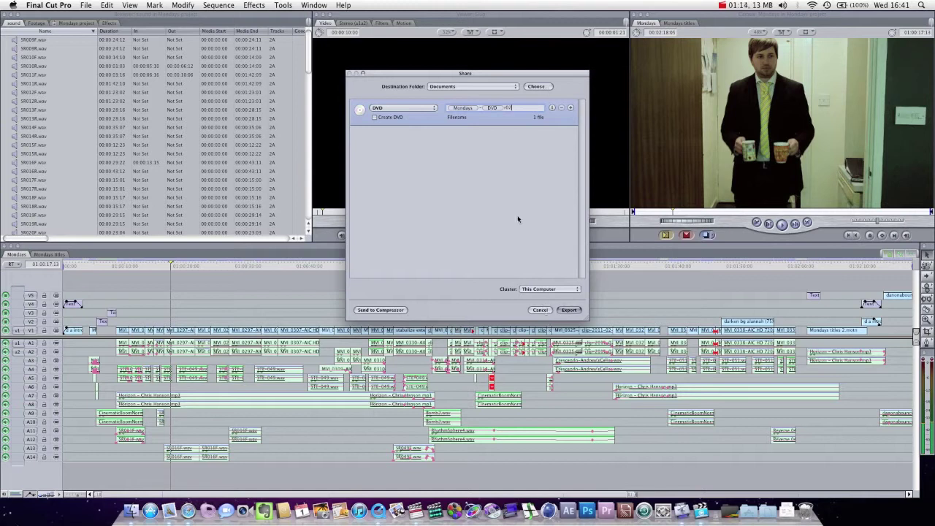
pyautogui.click(501, 108)
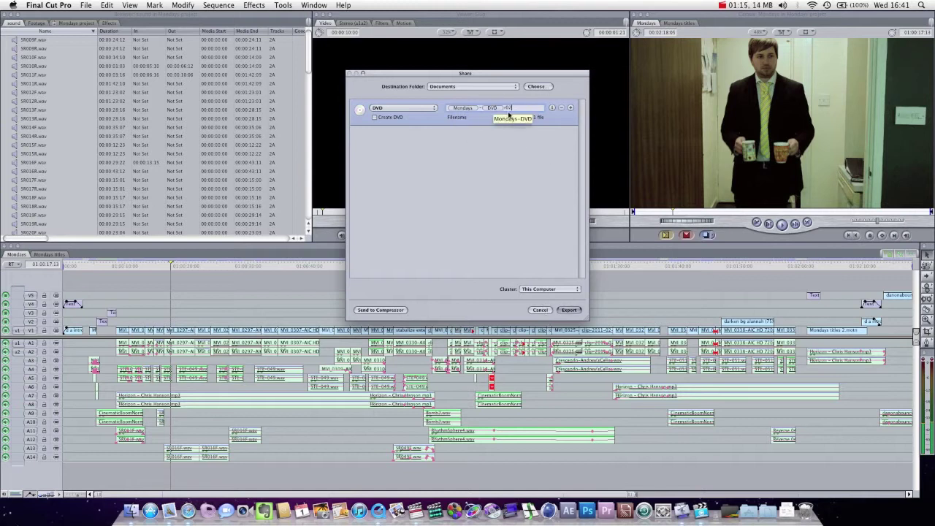
pyautogui.click(543, 311)
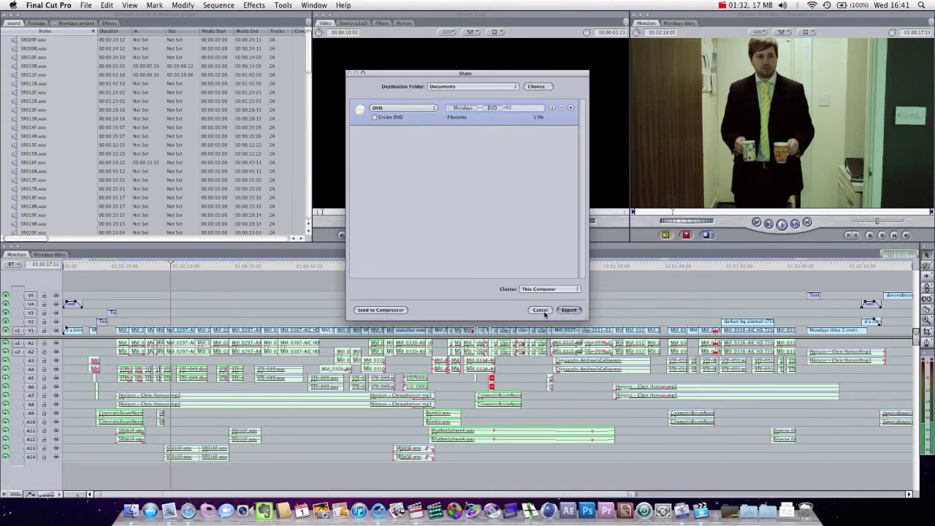
pyautogui.click(543, 311)
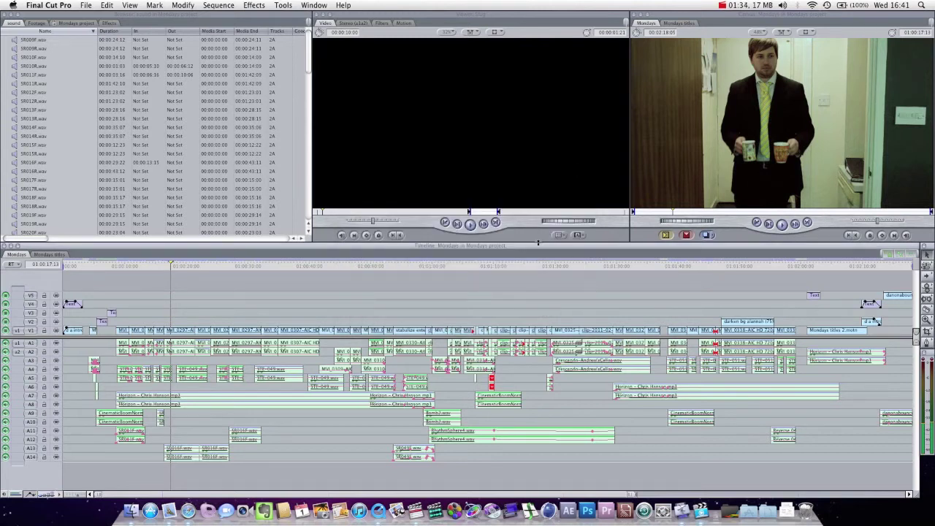
# Play the Mondays sequence from its start, fitting the whole sequence in the timeline
pyautogui.moveTo(226, 265); pyautogui.dragTo(31, 276)
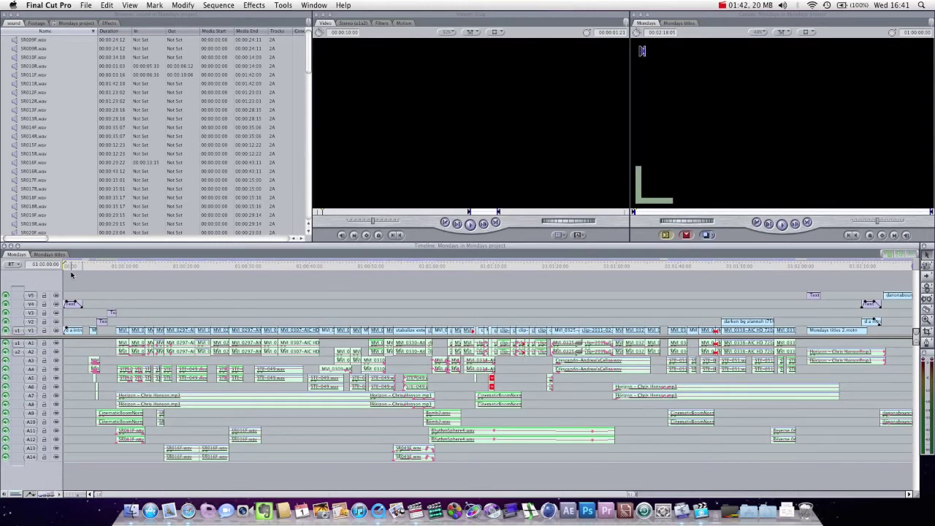
pyautogui.press('space')
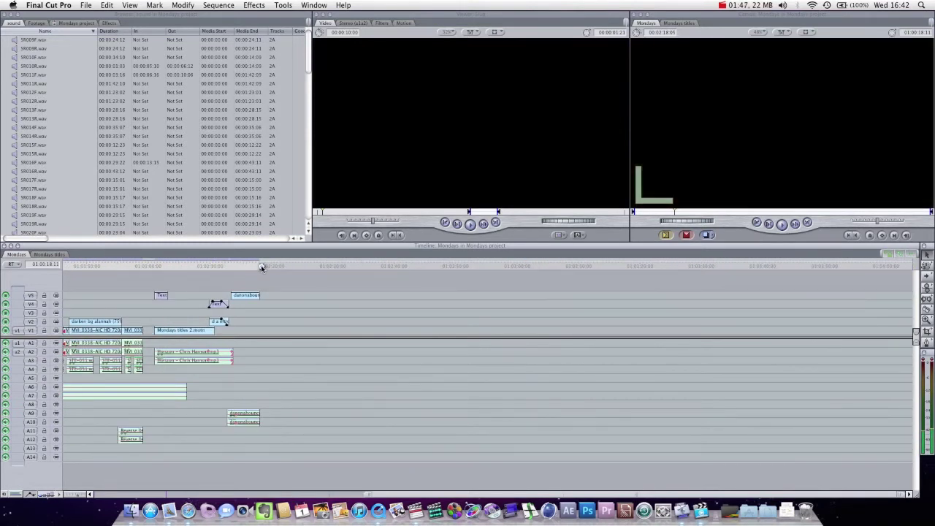
pyautogui.hotkey('shift', 'z')
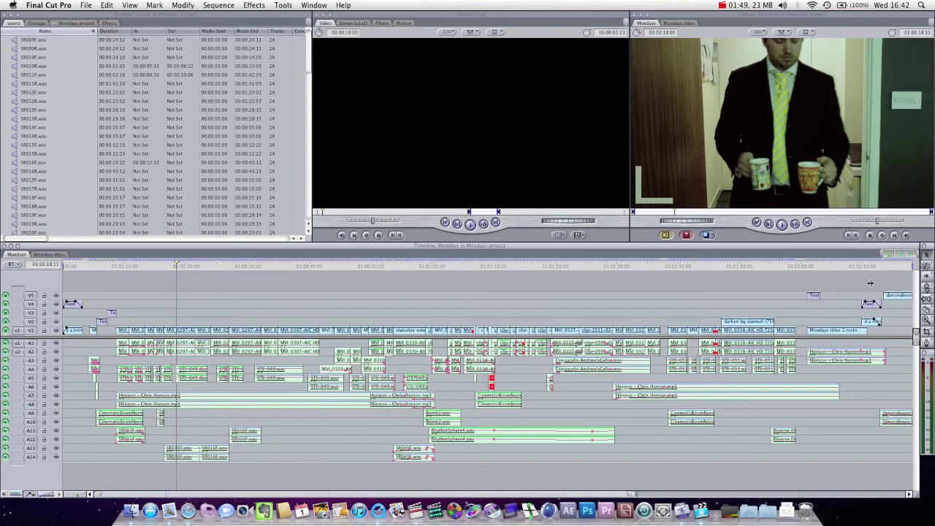
pyautogui.hscroll(3, 863, 275)
pyautogui.click(841, 265)
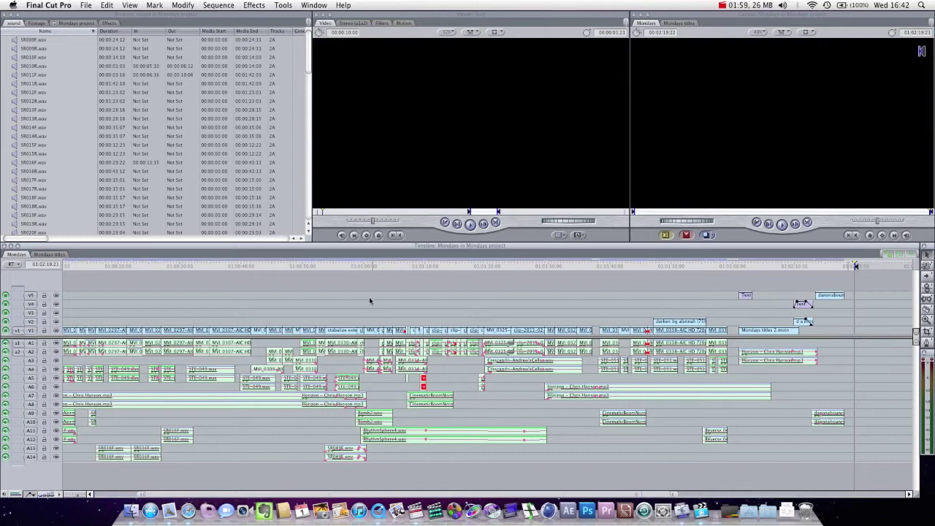
# Play from about 39 seconds in, then return to the kitchen shot near 01:00:12:09
pyautogui.moveTo(354, 267); pyautogui.dragTo(245, 293)
pyautogui.press('space')
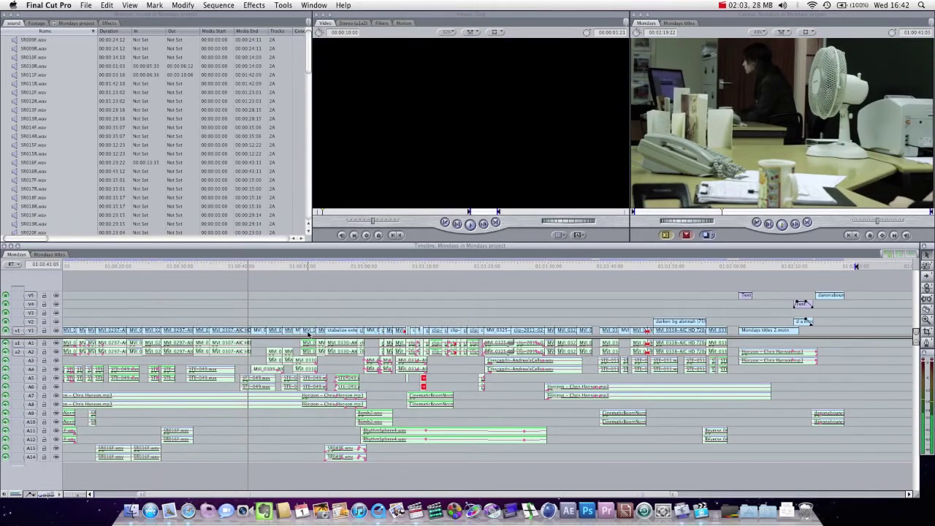
pyautogui.hscroll(-3, 292, 351)
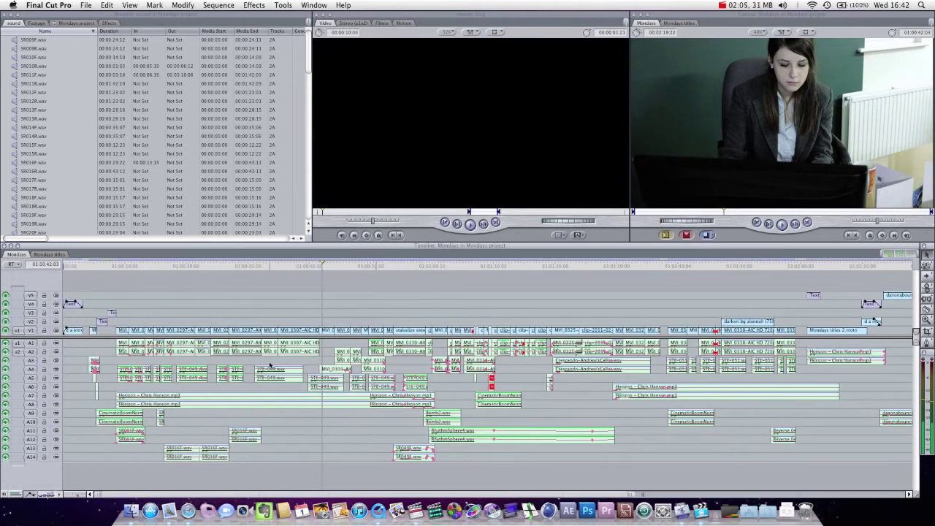
pyautogui.click(137, 266)
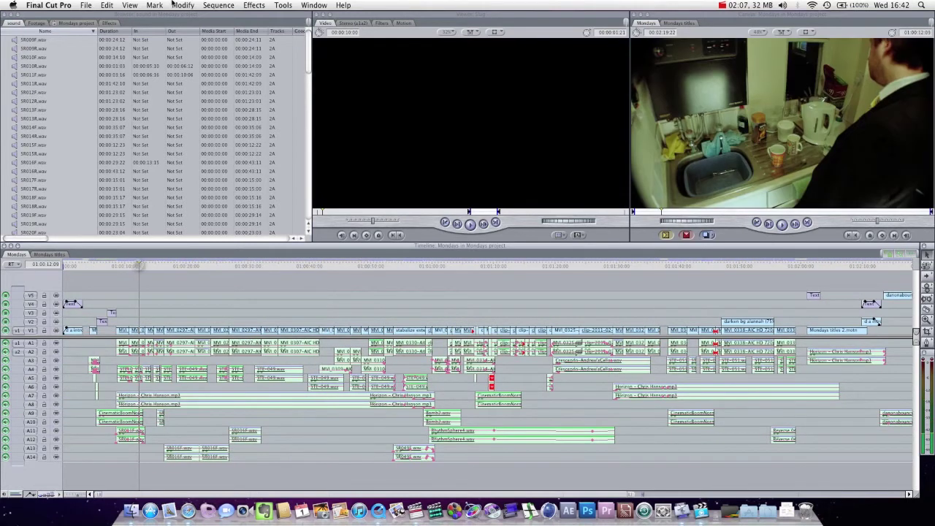
# Send the Mondays sequence to Compressor via File > Send To
pyautogui.click(85, 5)
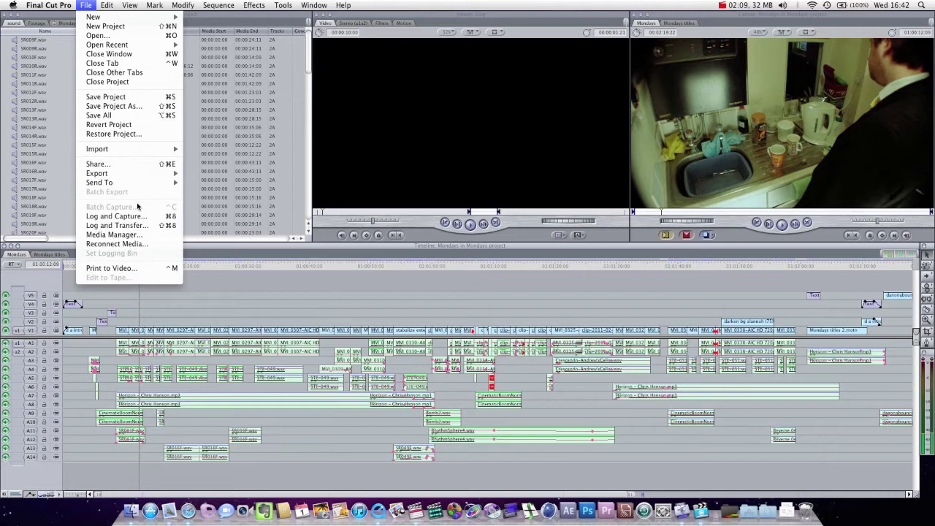
pyautogui.moveTo(126, 185)
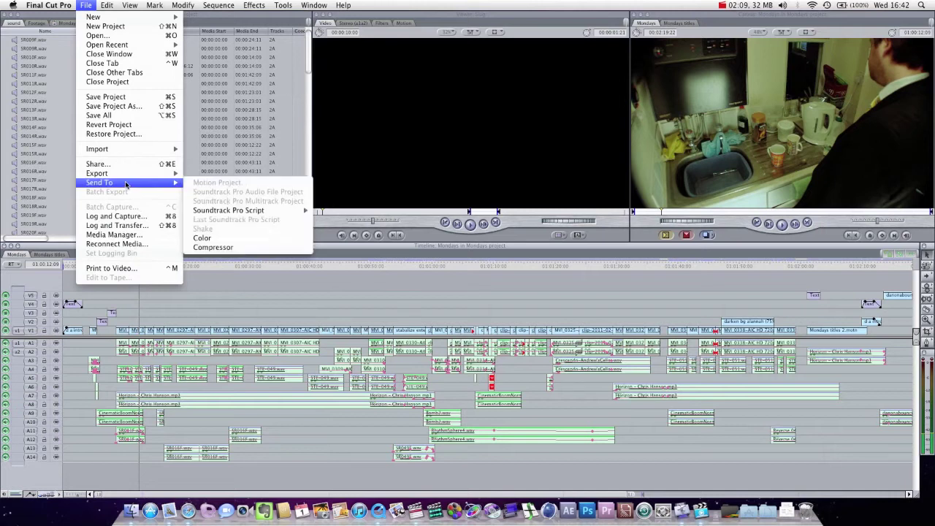
pyautogui.click(210, 238)
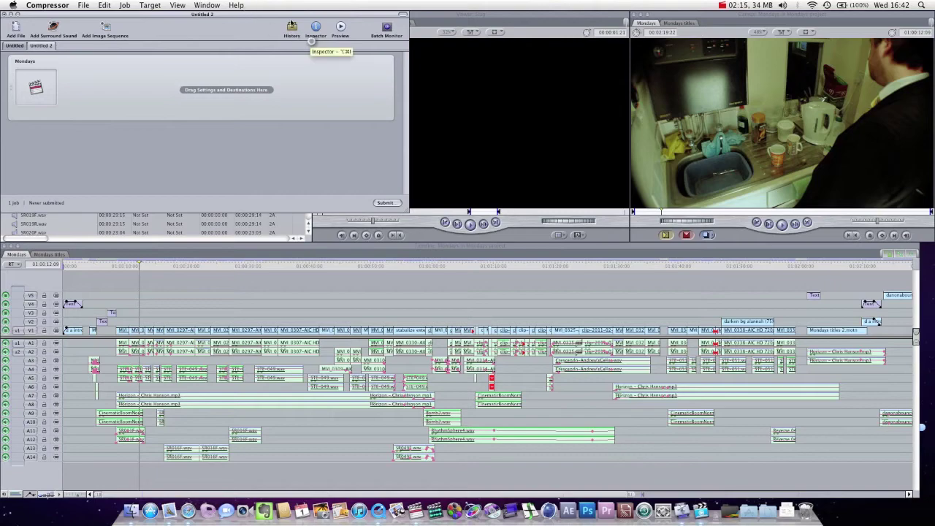
# Bring Compressor's Untitled 2 batch window forward and move it to the screen's top-left
pyautogui.moveTo(290, 19); pyautogui.dragTo(324, 51)
pyautogui.press('F9')
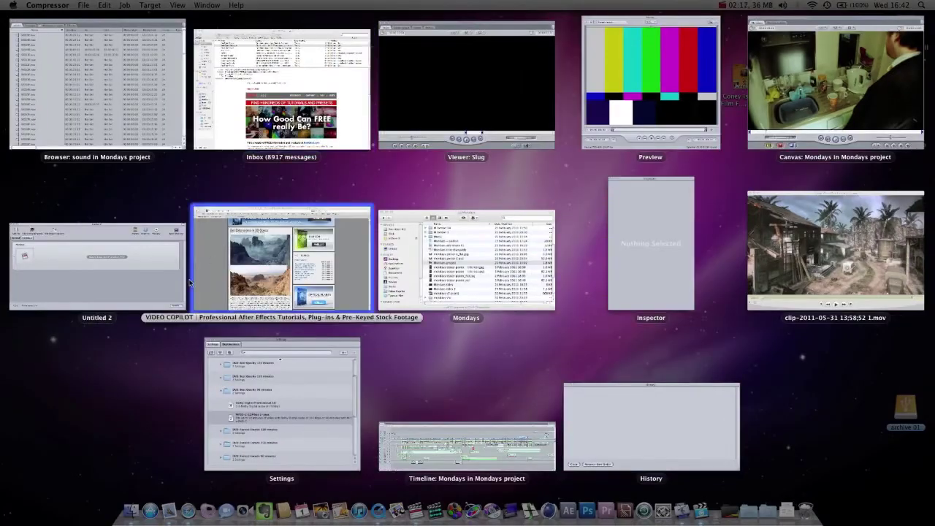
pyautogui.click(103, 264)
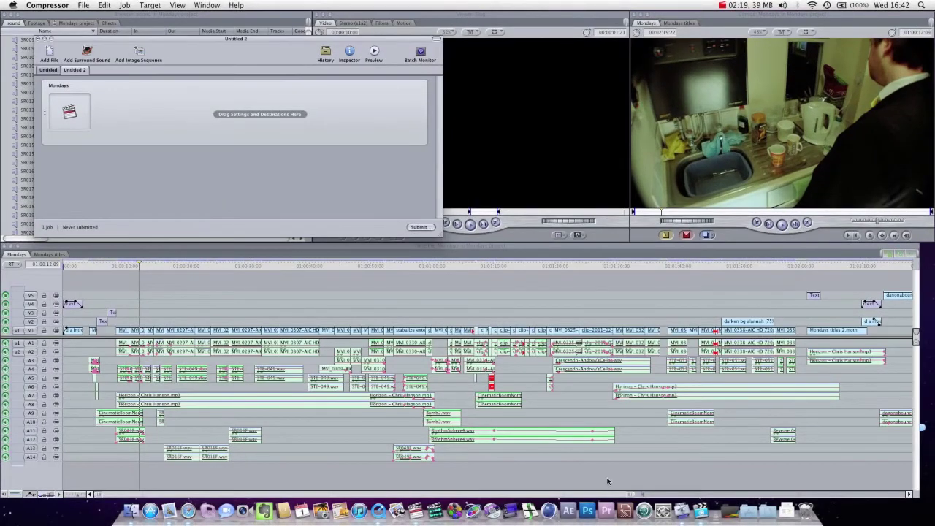
pyautogui.click(682, 512)
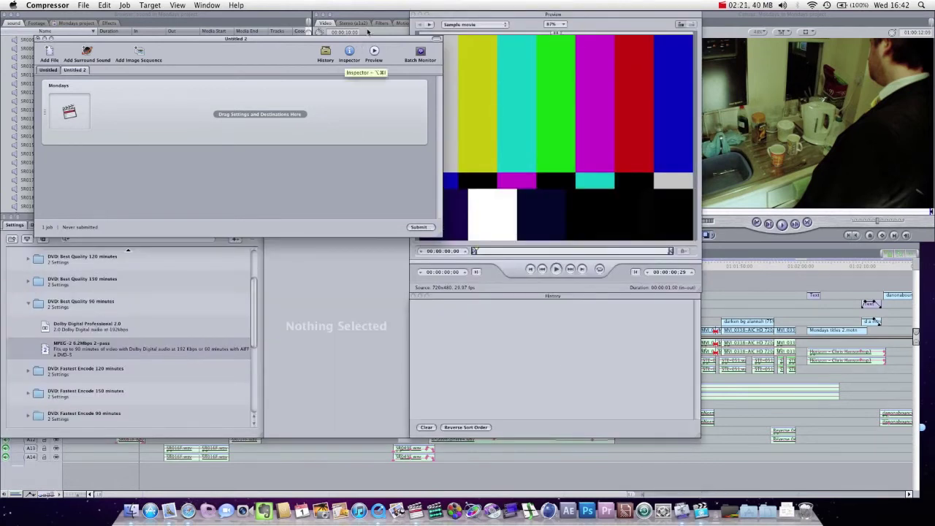
pyautogui.moveTo(366, 38); pyautogui.dragTo(334, 18)
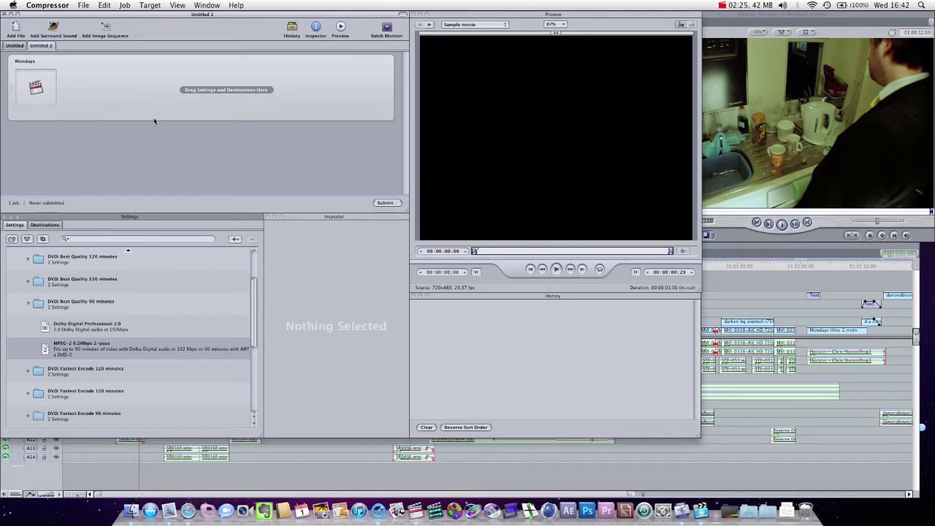
# Expand the DVD: Best Quality 90 minutes group and inspect its Dolby Digital Professional 2.0 setting
pyautogui.click(146, 80)
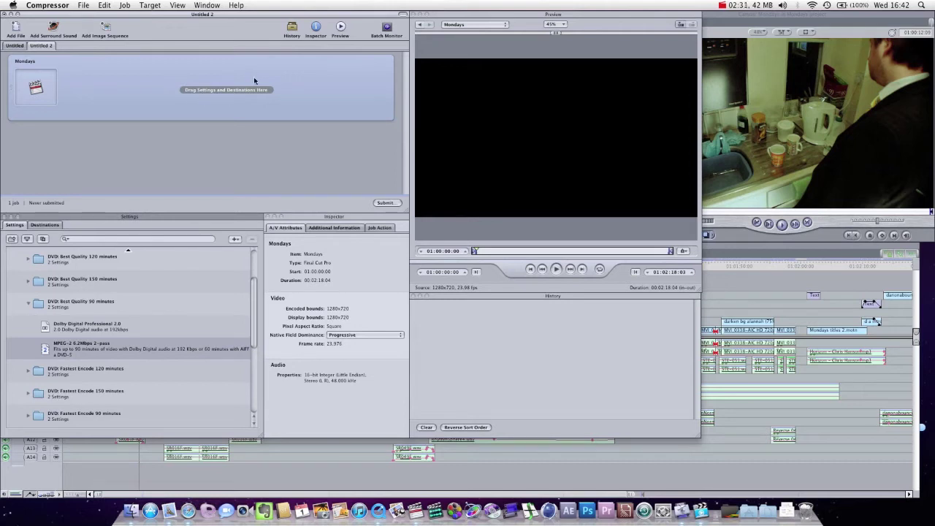
pyautogui.scroll(3, 91, 268)
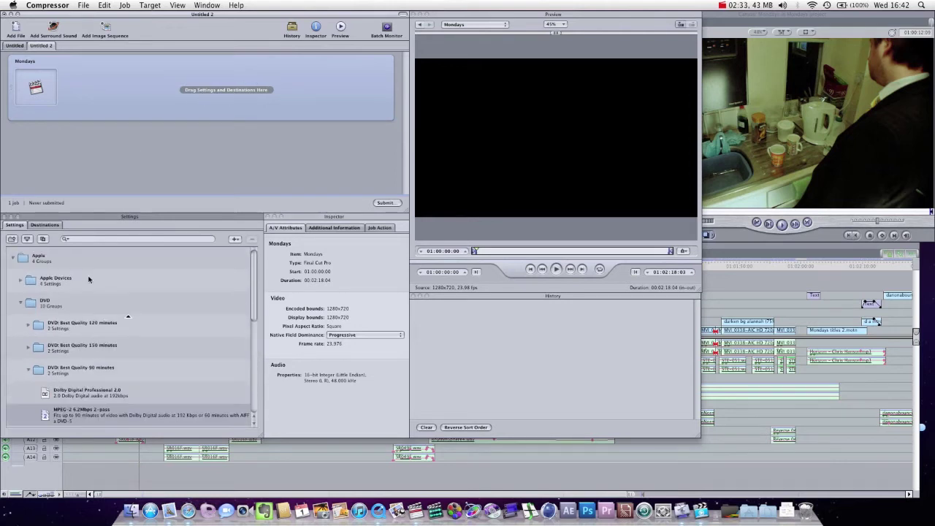
pyautogui.click(15, 260)
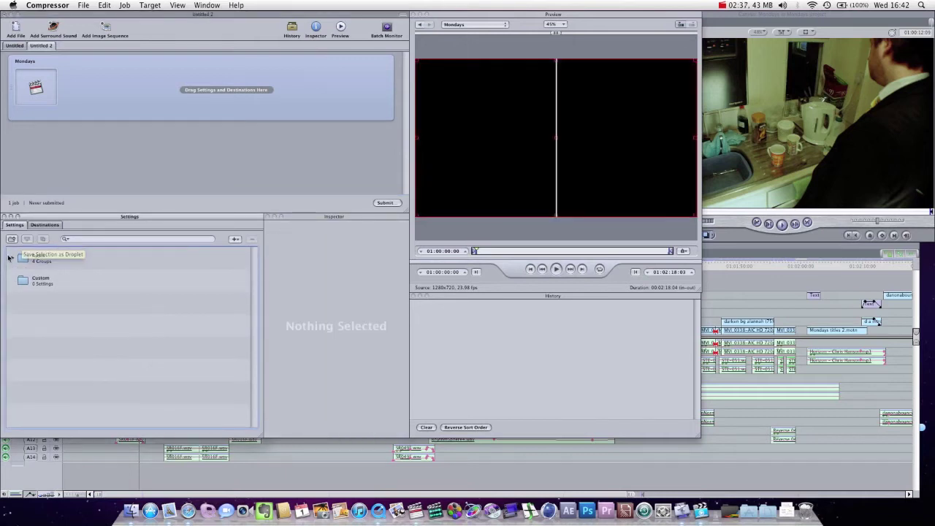
pyautogui.click(12, 258)
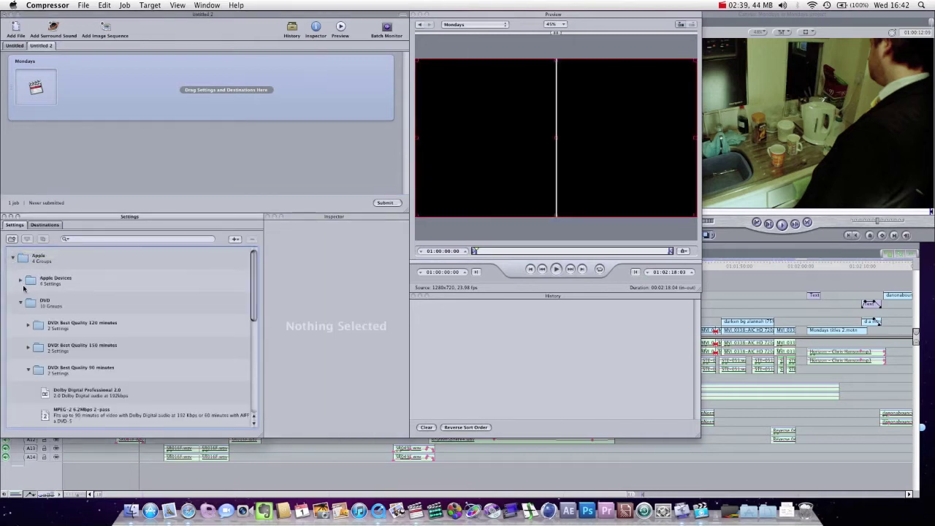
pyautogui.click(29, 365)
pyautogui.scroll(-3, 41, 369)
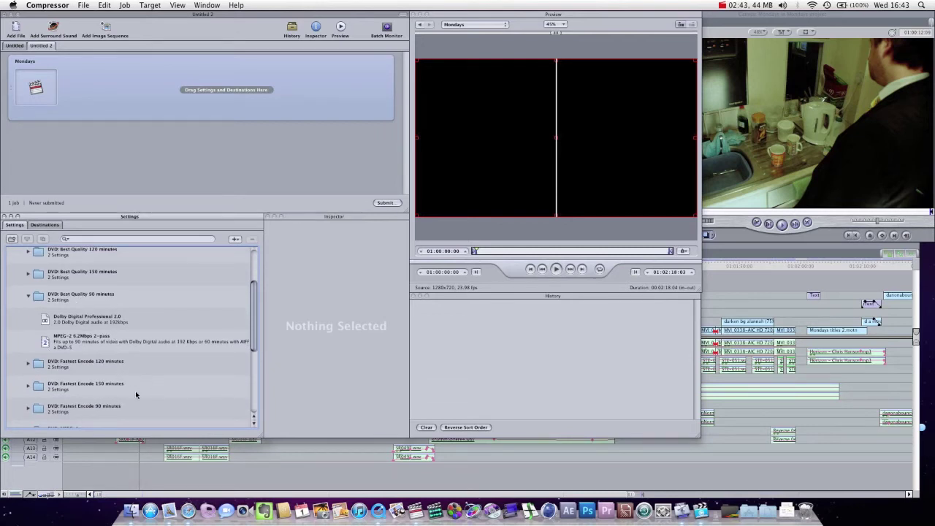
pyautogui.scroll(2, 117, 380)
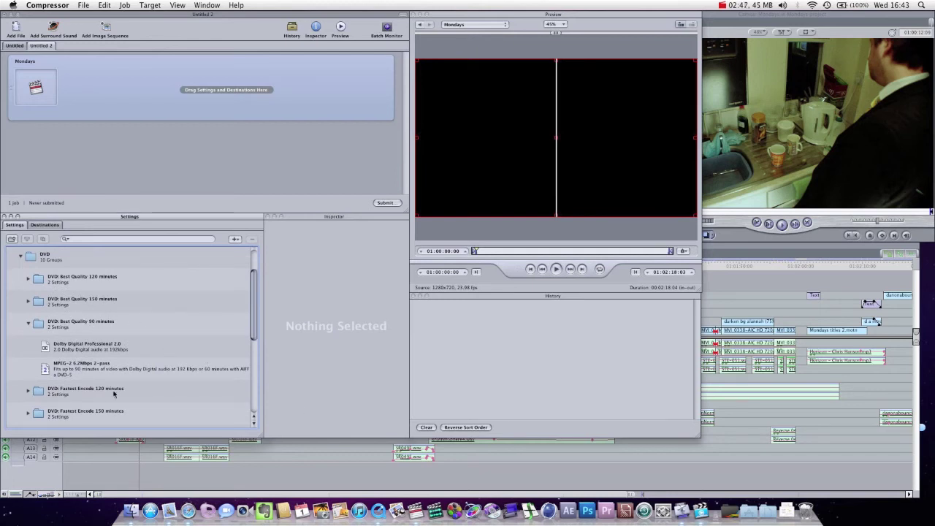
pyautogui.click(90, 353)
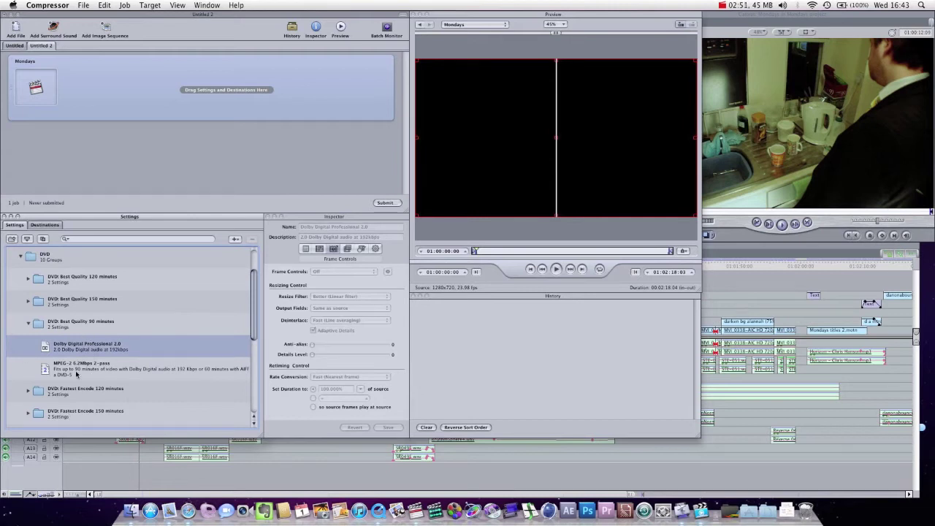
# Drag the MPEG-2 6.2Mbps 2-pass and Dolby Digital Professional 2.0 settings onto the Mondays job
pyautogui.click(96, 377)
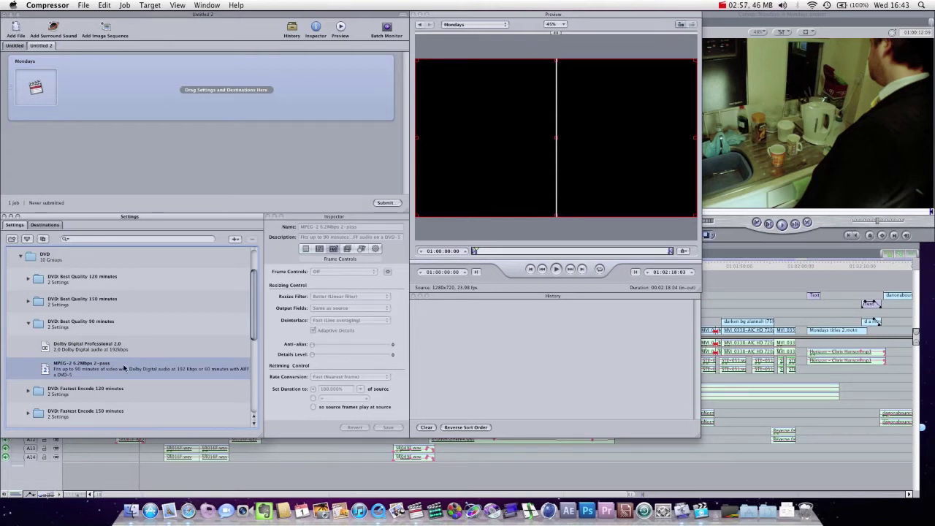
pyautogui.moveTo(91, 370); pyautogui.dragTo(130, 84)
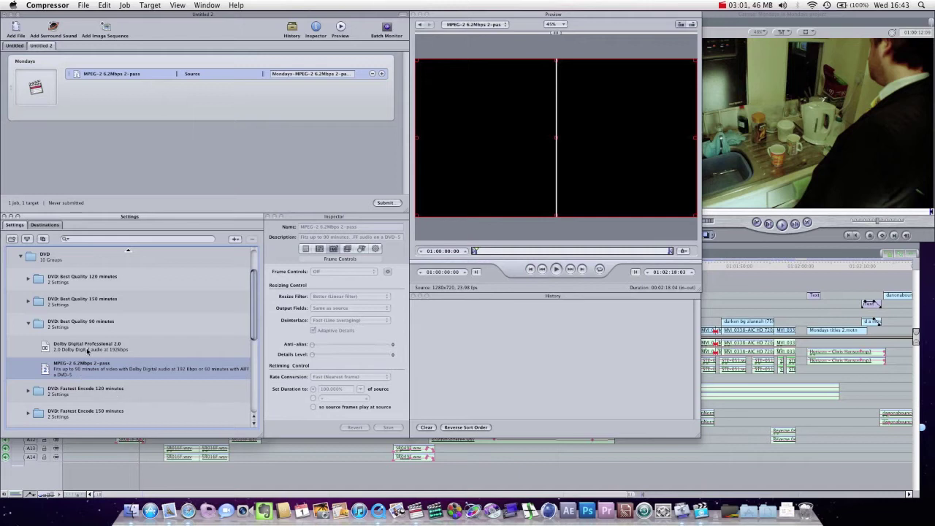
pyautogui.moveTo(88, 352); pyautogui.dragTo(146, 89)
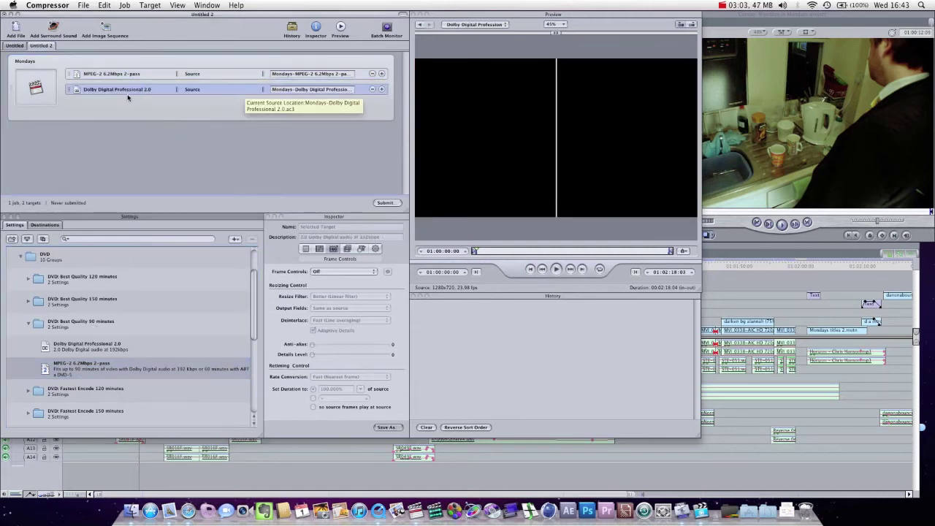
pyautogui.click(45, 73)
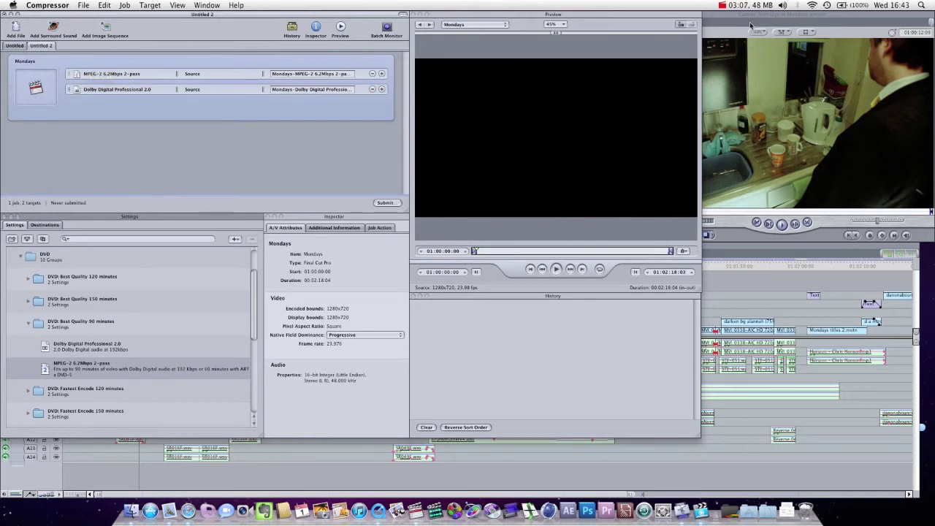
# Return to Compressor and show the MPEG-2 6.2Mbps 2-pass target's Encoder settings
pyautogui.click(706, 48)
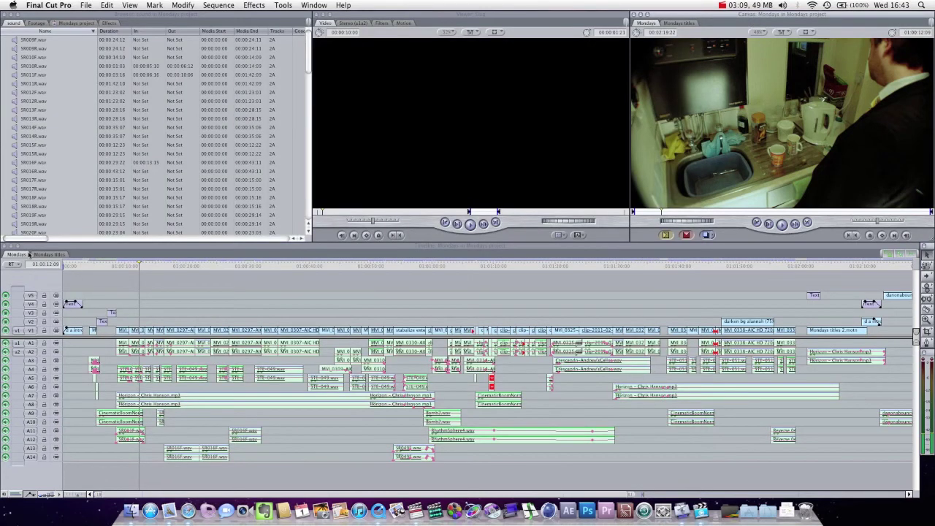
pyautogui.click(688, 510)
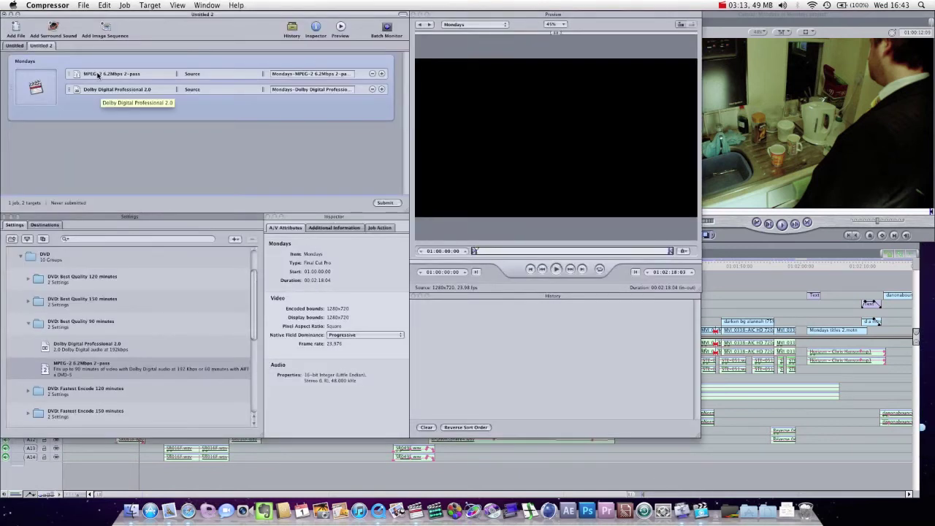
pyautogui.click(143, 70)
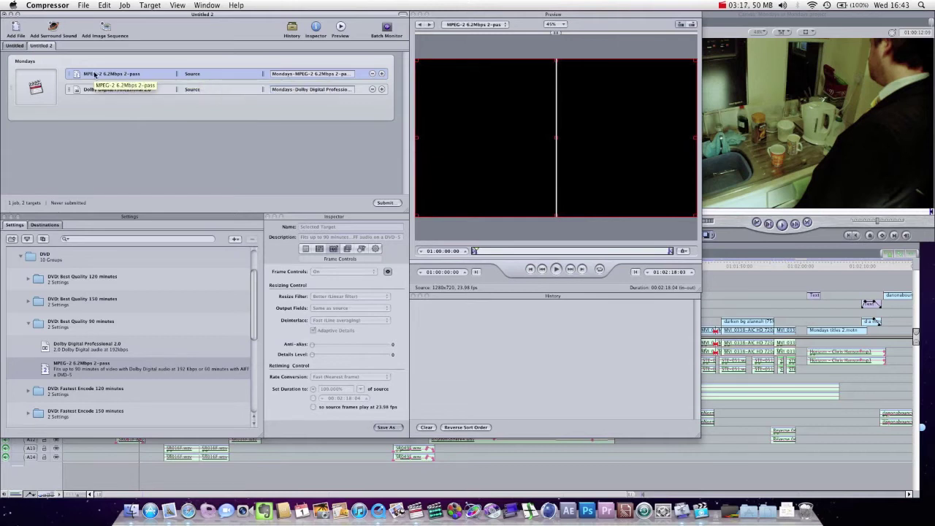
pyautogui.click(319, 249)
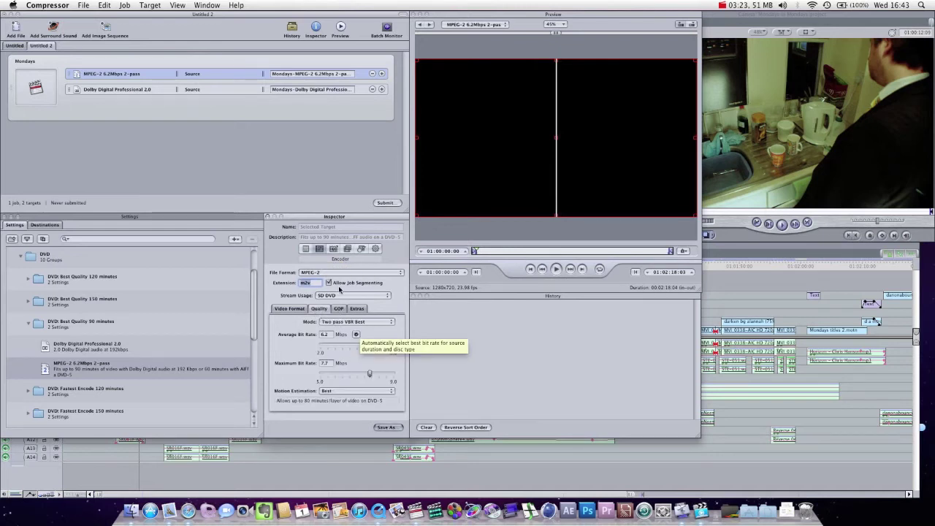
# Review the GOP, Extras and Video Format tabs, back to Frame Controls, then collapse DVD: Best Quality 90 minutes
pyautogui.click(339, 309)
pyautogui.click(354, 309)
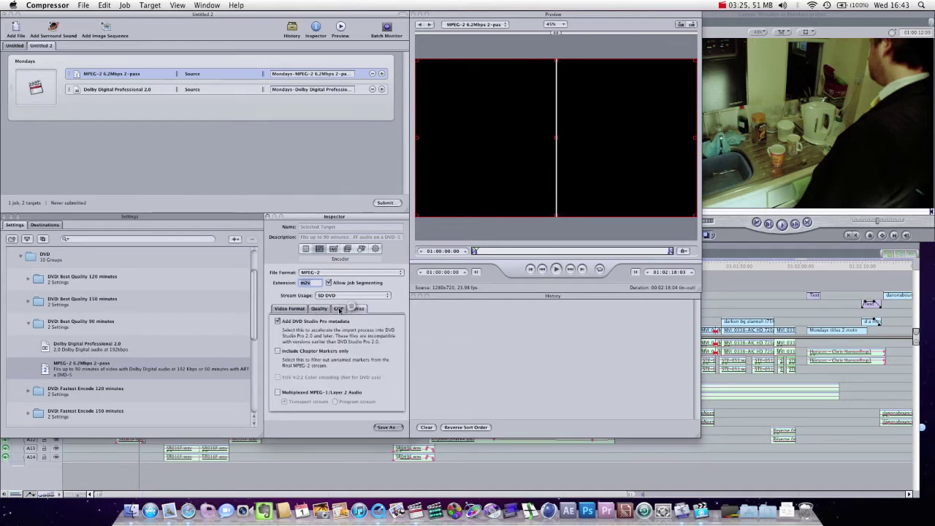
pyautogui.click(338, 308)
pyautogui.click(289, 309)
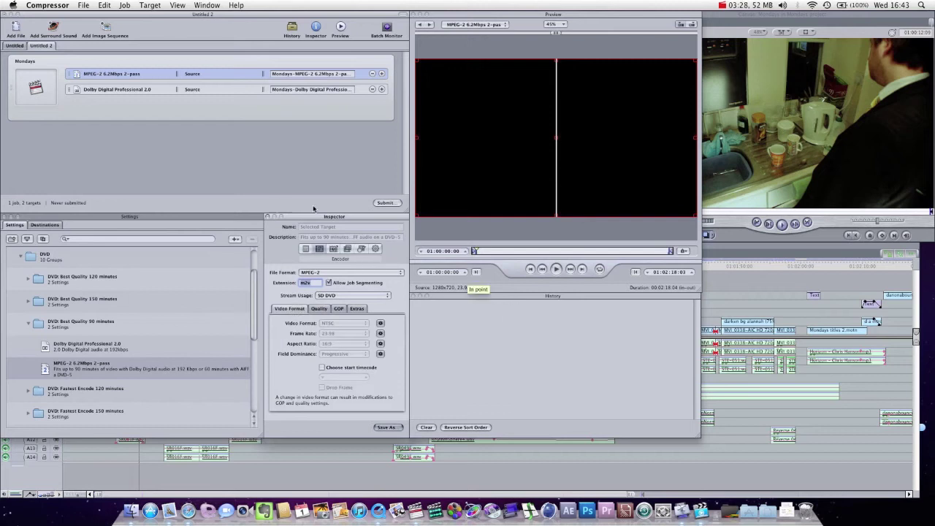
pyautogui.click(333, 249)
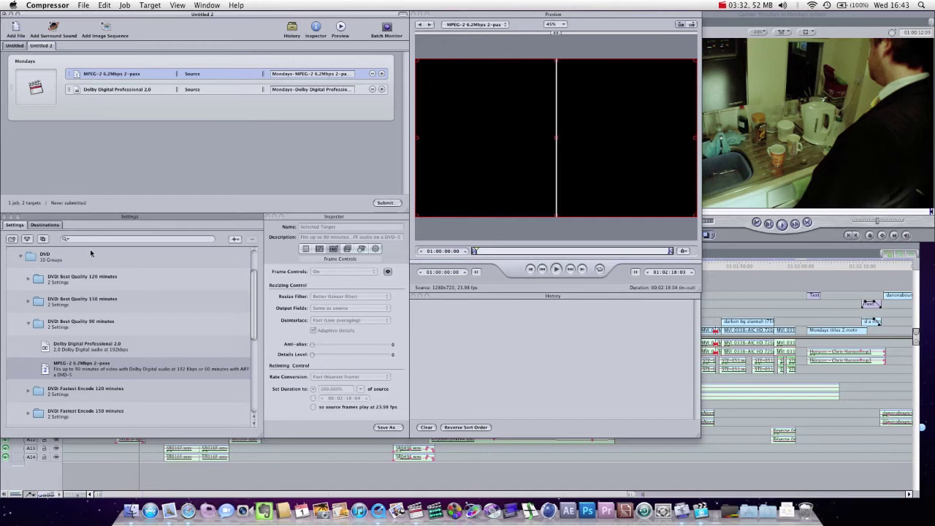
pyautogui.click(28, 325)
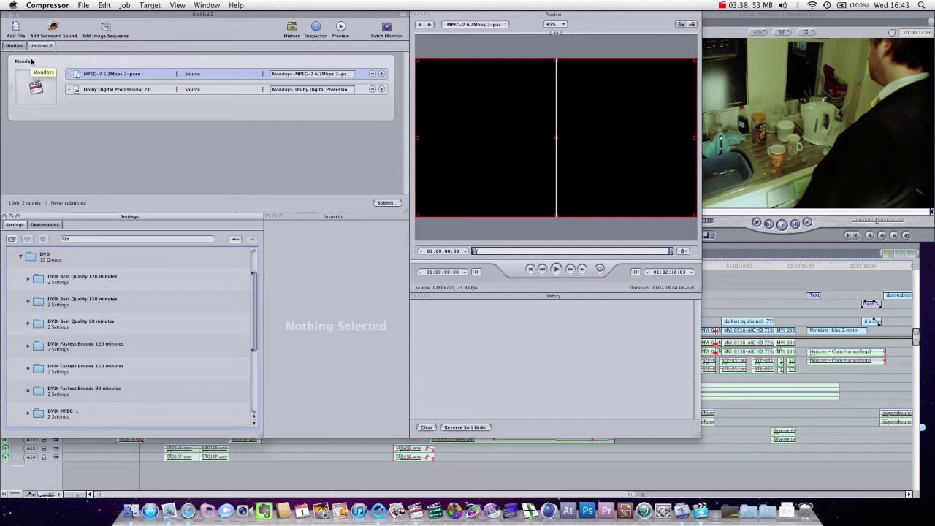
# Add a trial MPEG-2 Program Stream target to the Mondays job from Formats
pyautogui.click(29, 91)
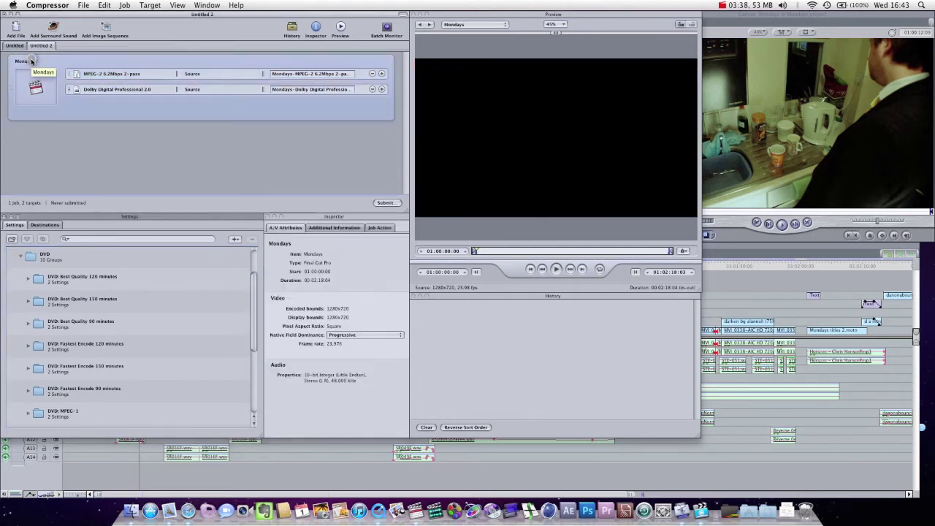
pyautogui.click(71, 137)
pyautogui.scroll(-1, 68, 350)
pyautogui.scroll(-3, 68, 349)
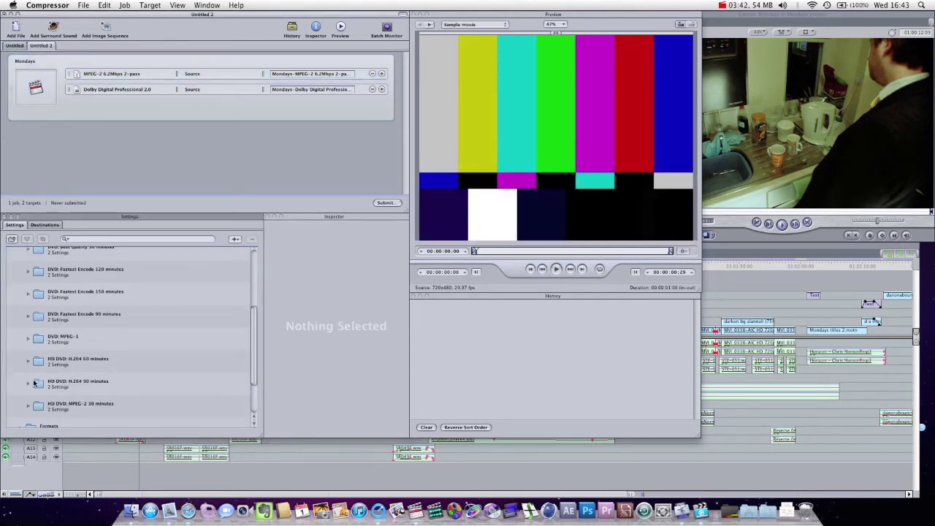
pyautogui.scroll(-5, 34, 383)
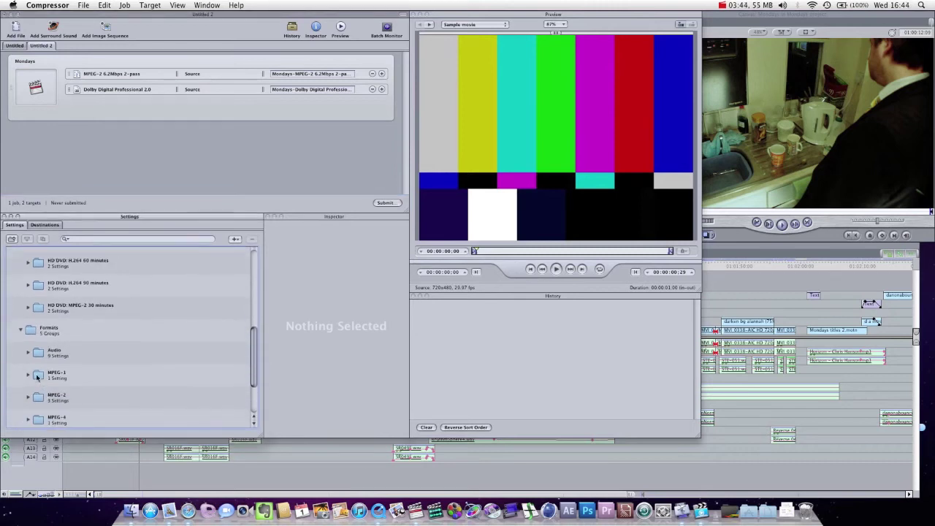
pyautogui.click(28, 397)
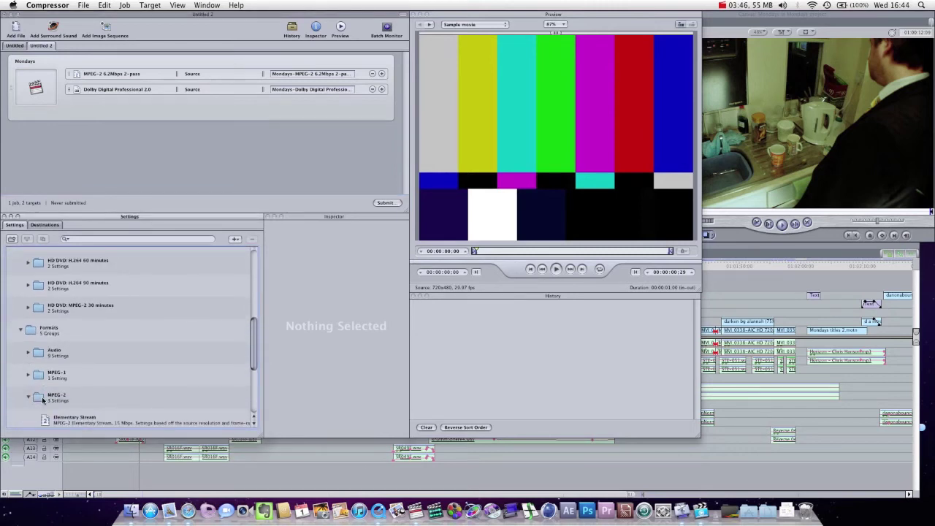
pyautogui.scroll(-2, 30, 398)
pyautogui.moveTo(65, 396); pyautogui.dragTo(86, 113)
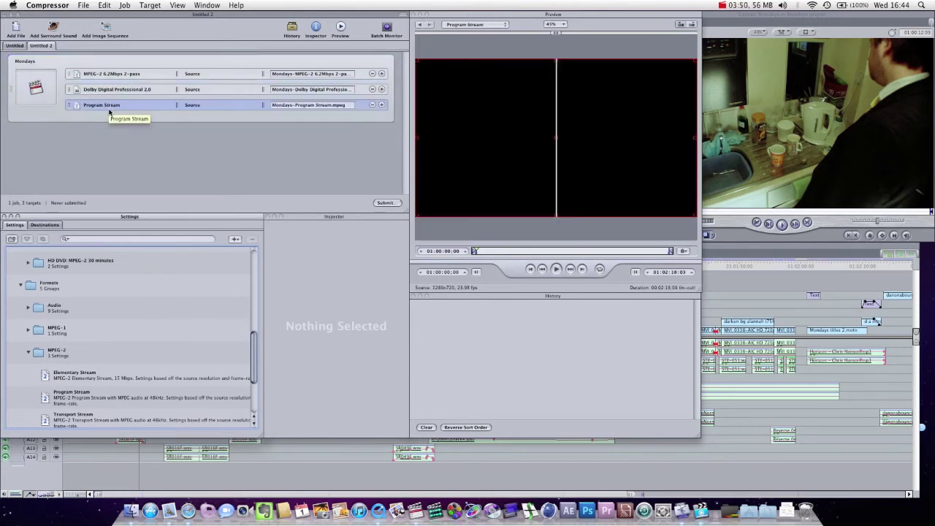
# Remove the Program Stream target and load the MPEG-2 6.2Mbps 2-pass target into the preview
pyautogui.click(372, 106)
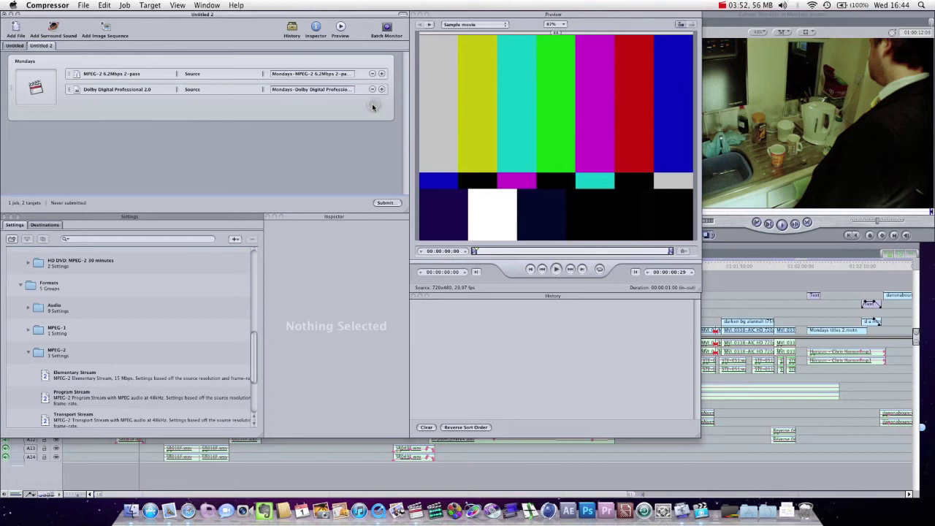
pyautogui.click(140, 90)
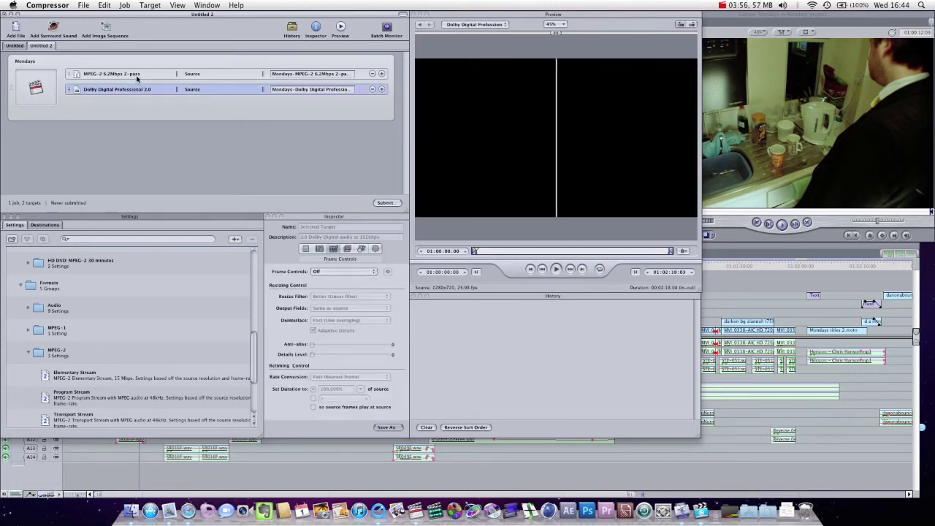
pyautogui.click(138, 76)
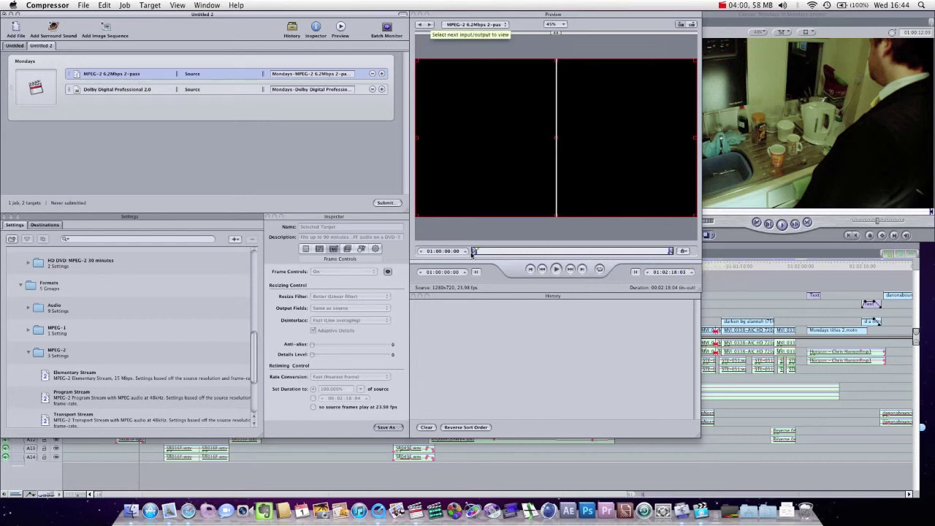
# Jump the full-screen preview to 01:00:24:22 and drag the source/encoded split to compare the images
pyautogui.click(503, 251)
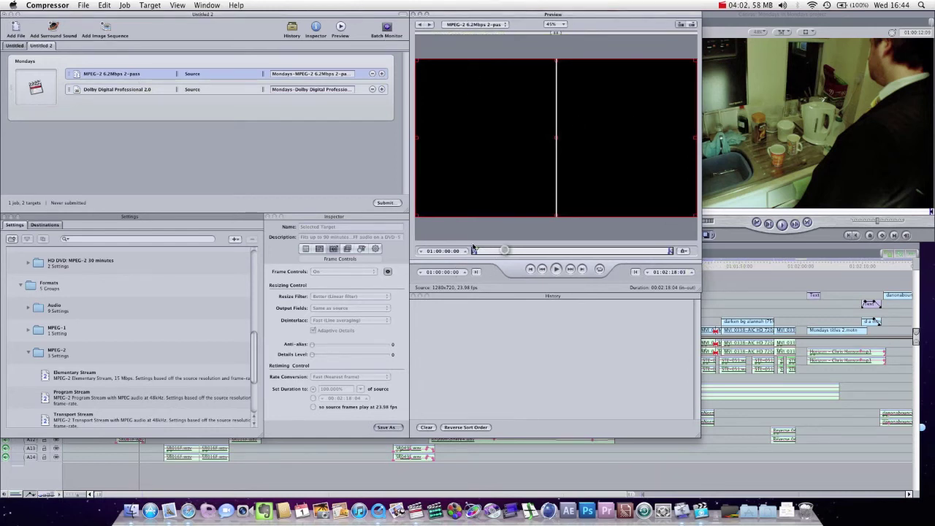
pyautogui.click(510, 251)
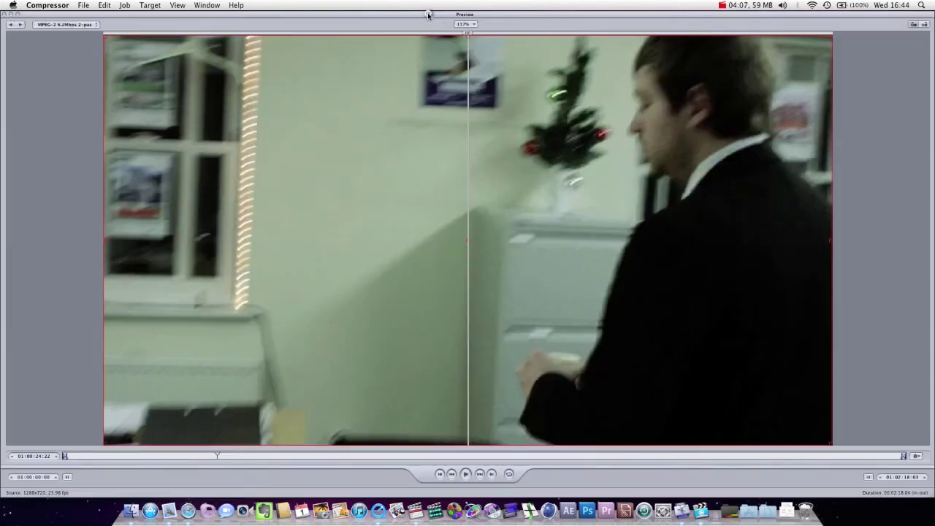
pyautogui.click(425, 14)
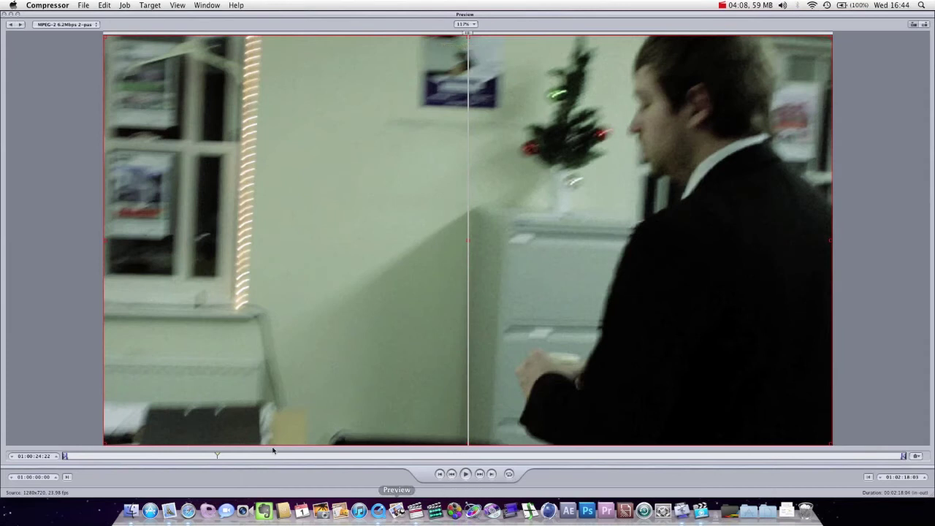
pyautogui.moveTo(261, 459); pyautogui.dragTo(354, 468)
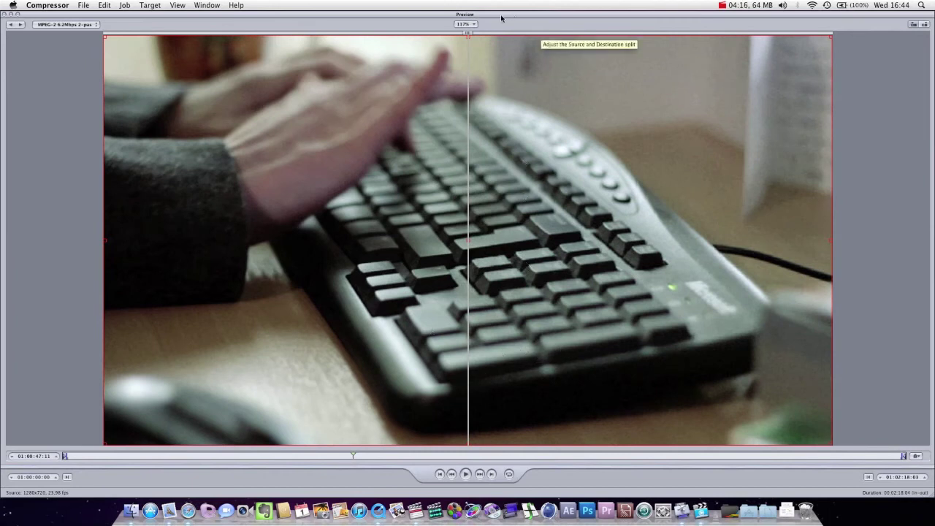
pyautogui.moveTo(469, 33); pyautogui.dragTo(339, 60)
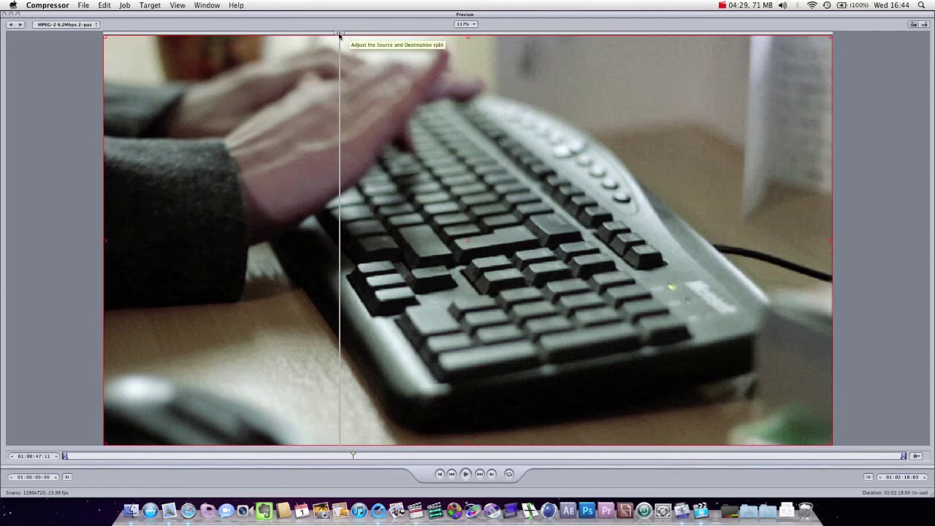
pyautogui.moveTo(340, 33); pyautogui.dragTo(350, 192)
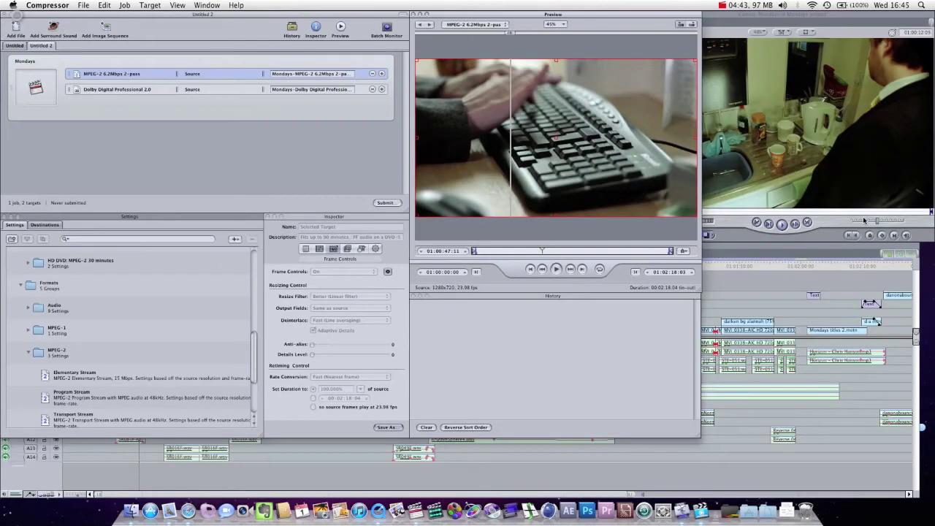
# Restore the normal preview size and review the MPEG-2 target's Encoder and Summary tabs
pyautogui.click(17, 13)
pyautogui.click(320, 248)
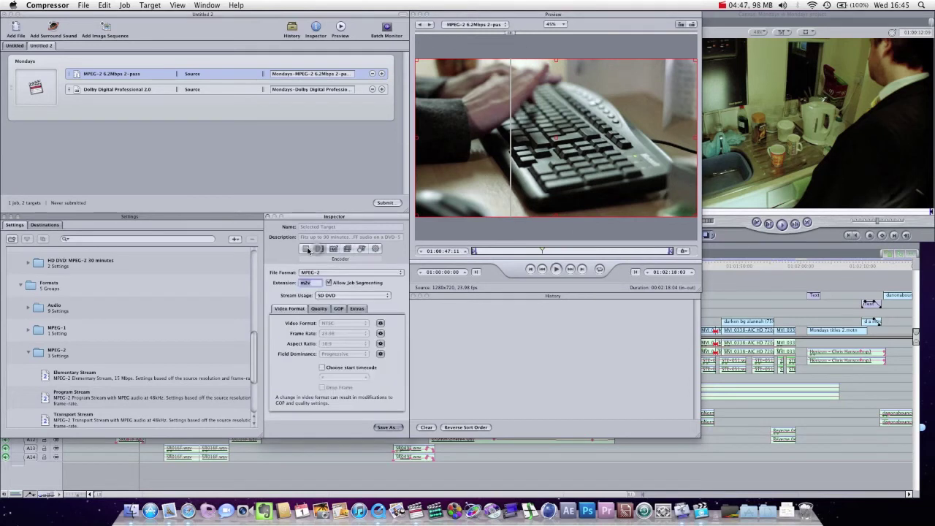
pyautogui.click(306, 248)
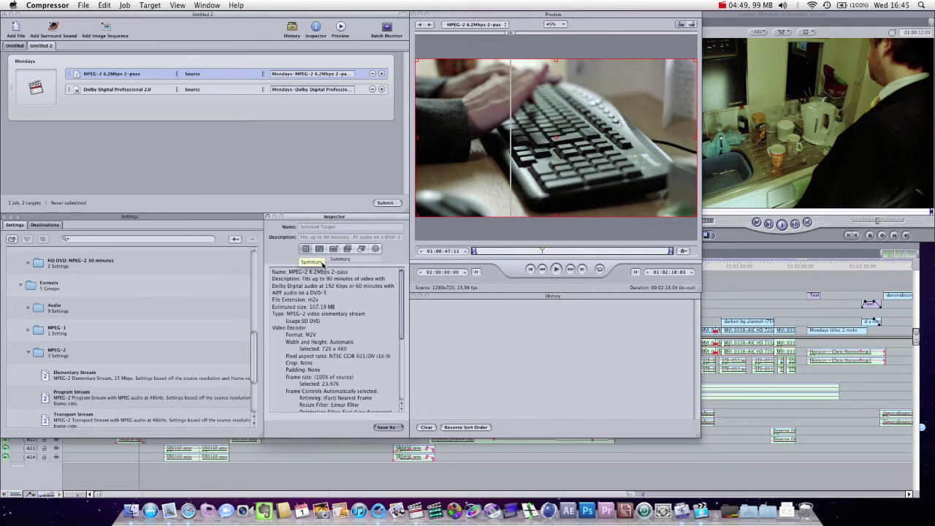
pyautogui.click(320, 250)
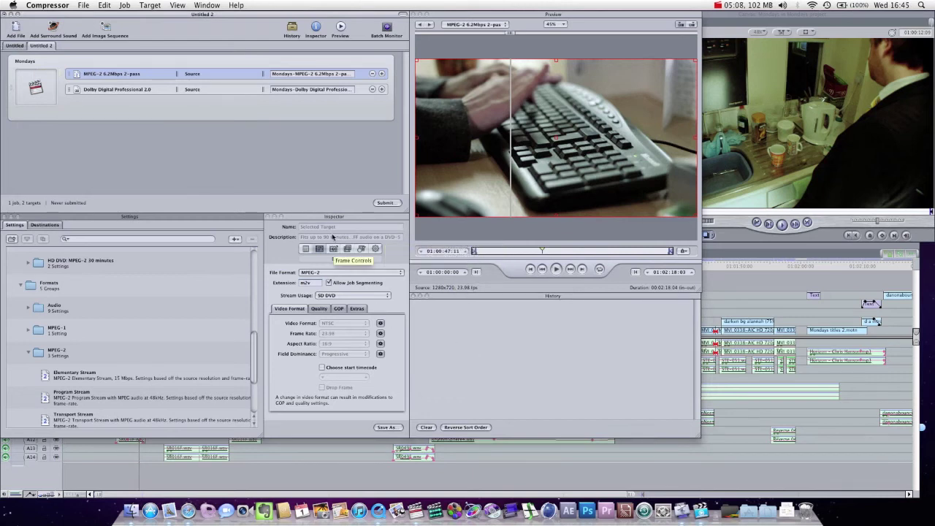
pyautogui.click(382, 204)
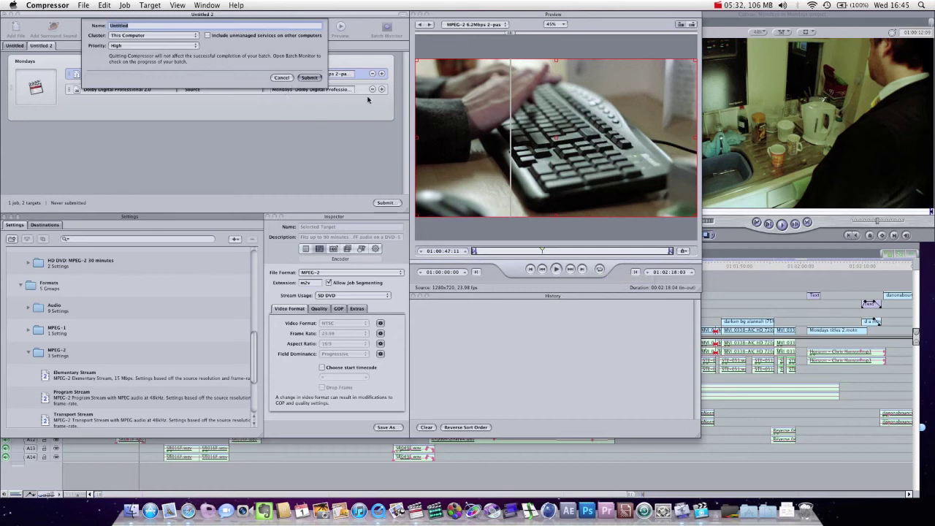
pyautogui.click(280, 78)
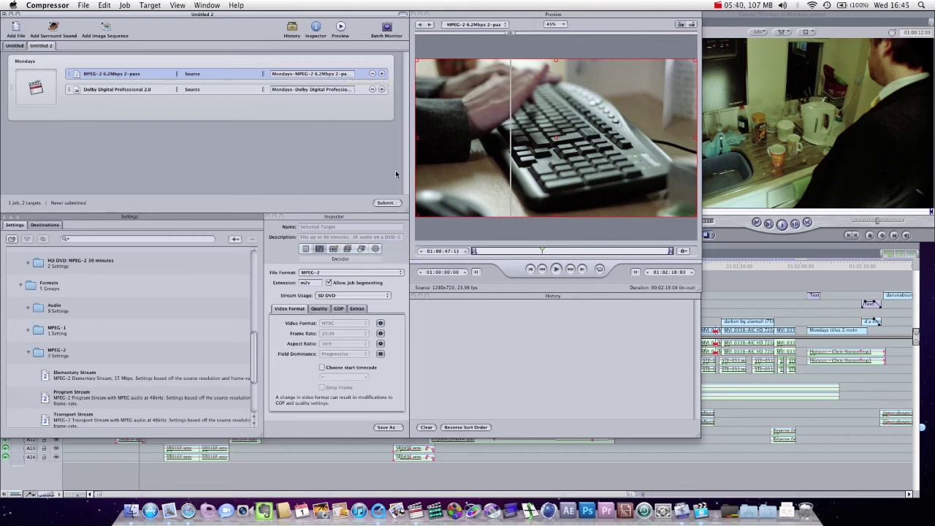
# Edit the MPEG-2 6.2Mbps 2-pass target's output file name, then reselect that target
pyautogui.click(351, 75)
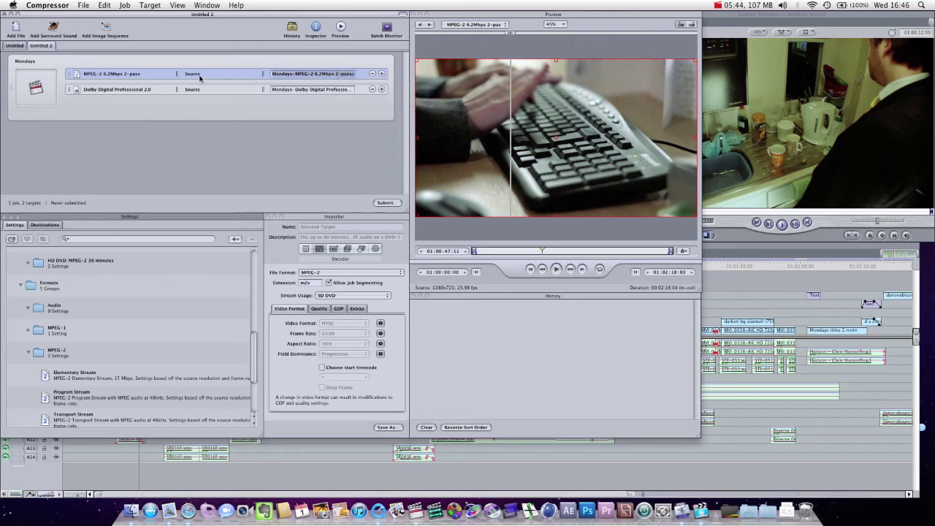
pyautogui.click(234, 59)
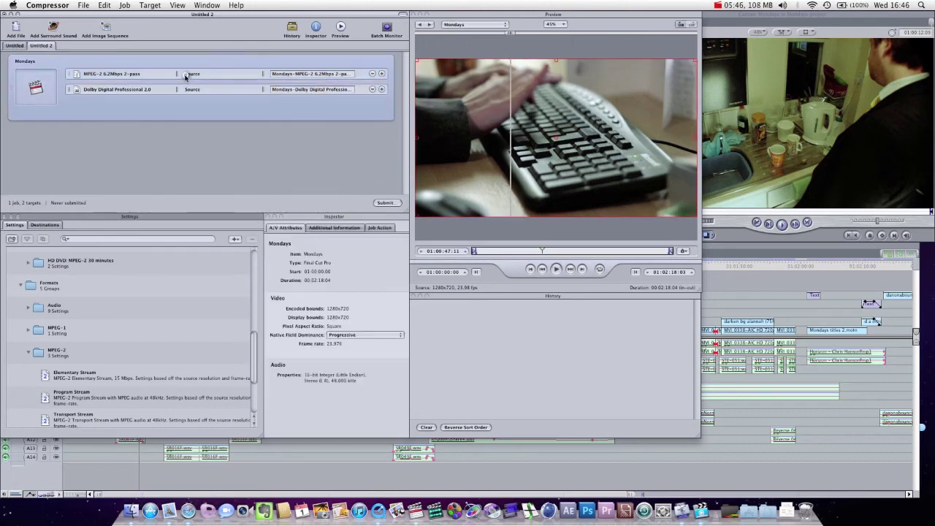
pyautogui.click(186, 75)
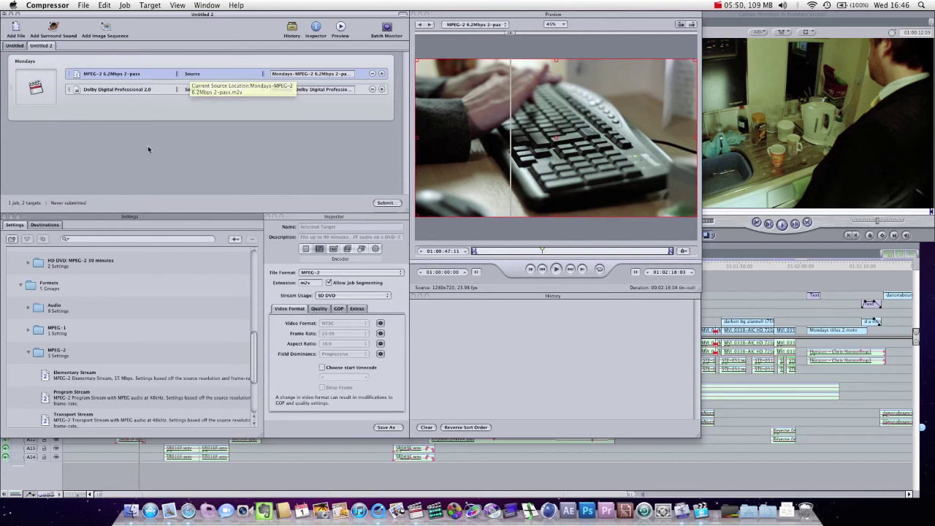
# Add Mondays r05 YouTube.mp4 from the Mondays folder as a new job, then return to Final Cut Pro
pyautogui.click(130, 506)
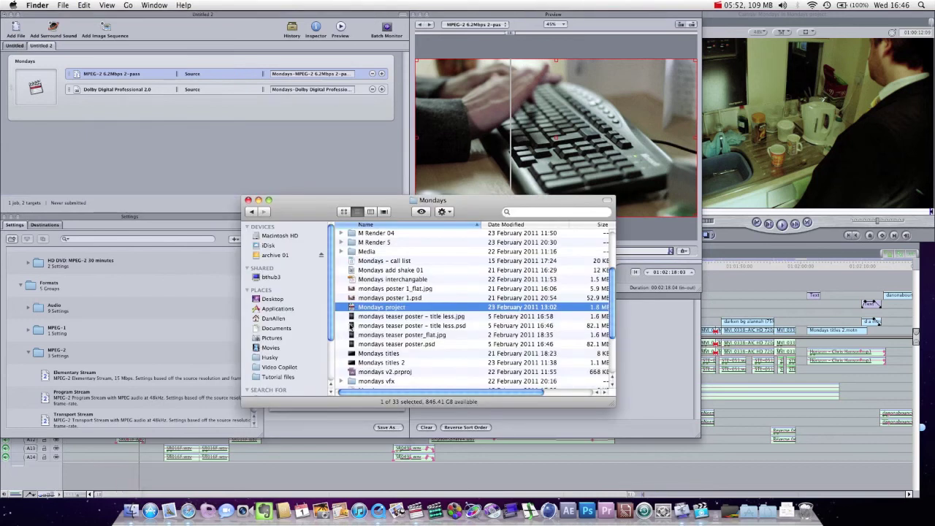
pyautogui.click(365, 339)
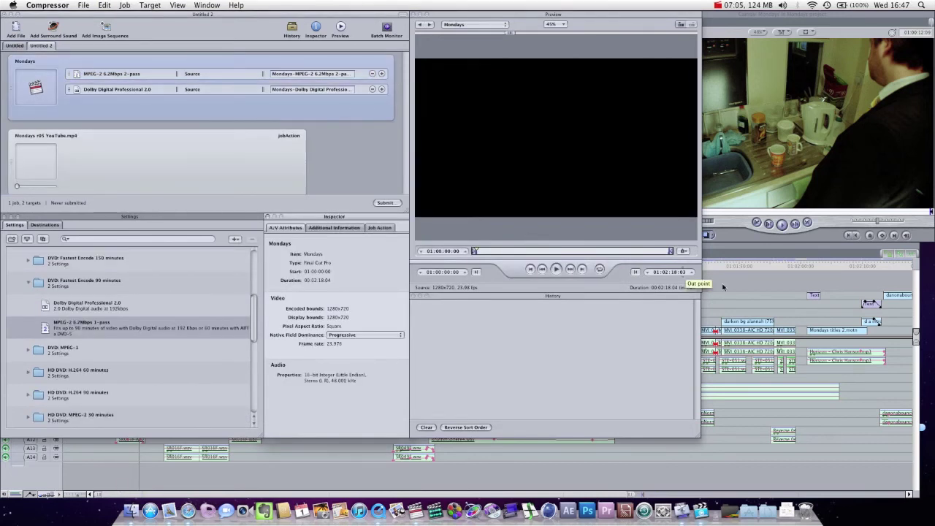
pyautogui.click(826, 438)
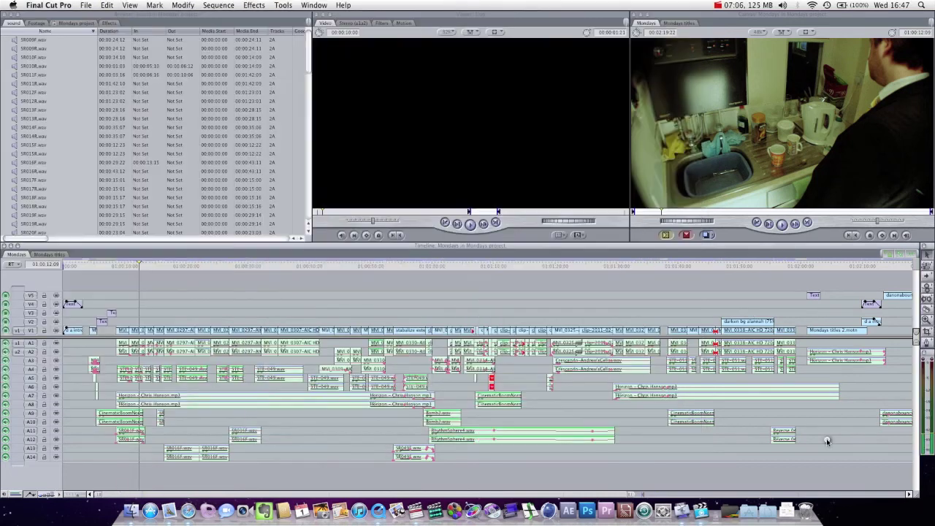
# Review the File > Export options for the sequence and dismiss them without exporting
pyautogui.click(86, 5)
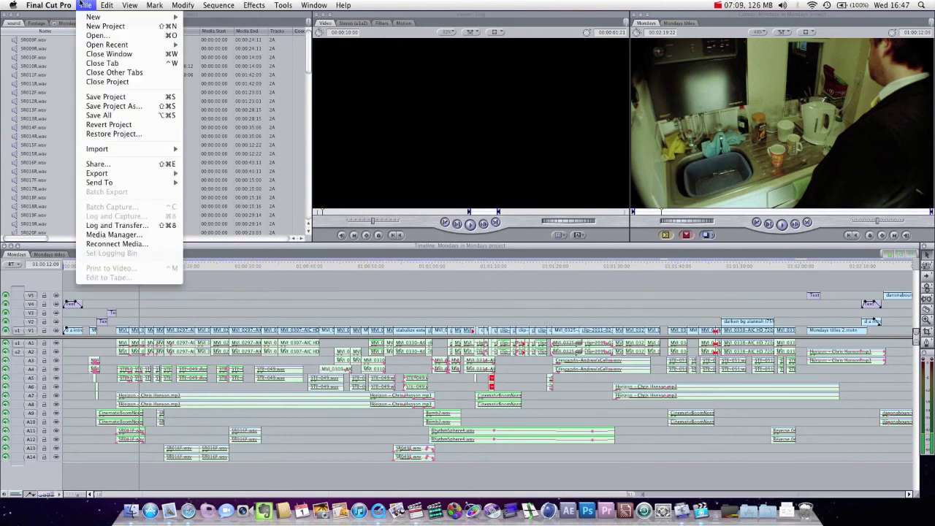
pyautogui.moveTo(133, 174)
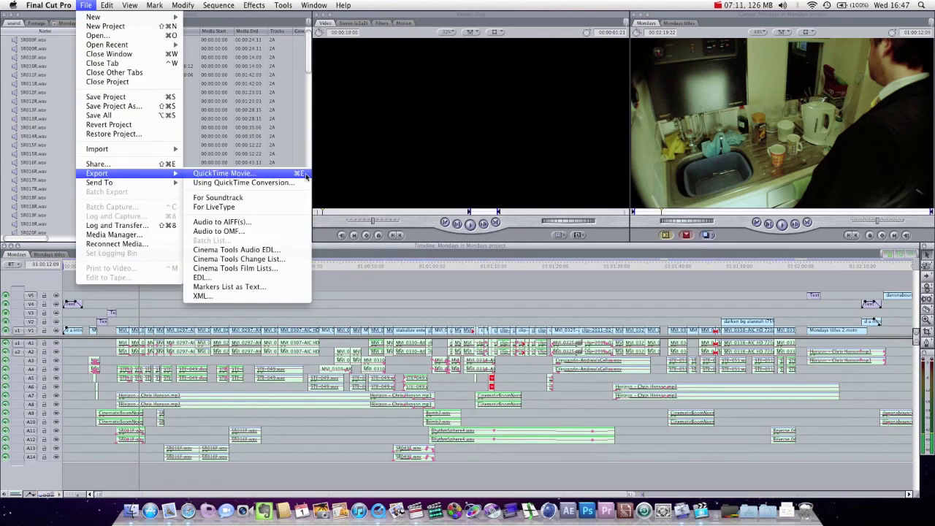
pyautogui.click(528, 269)
# Scrub and play the Mondays sequence, stopping at the office scene
pyautogui.moveTo(527, 267); pyautogui.dragTo(487, 289)
pyautogui.press('space')
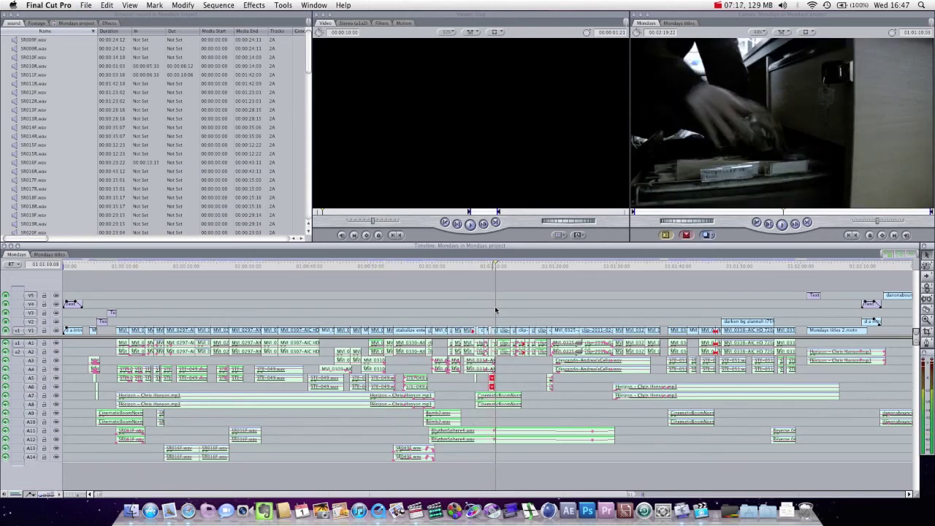
pyautogui.click(536, 266)
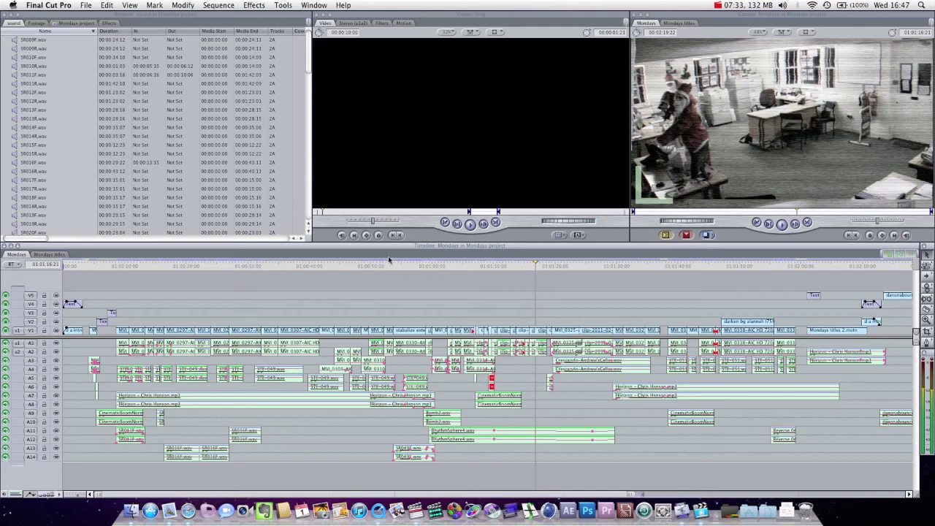
# Glance at Compressor, nudge the playhead slightly back in Final Cut Pro, then return to Compressor
pyautogui.click(687, 504)
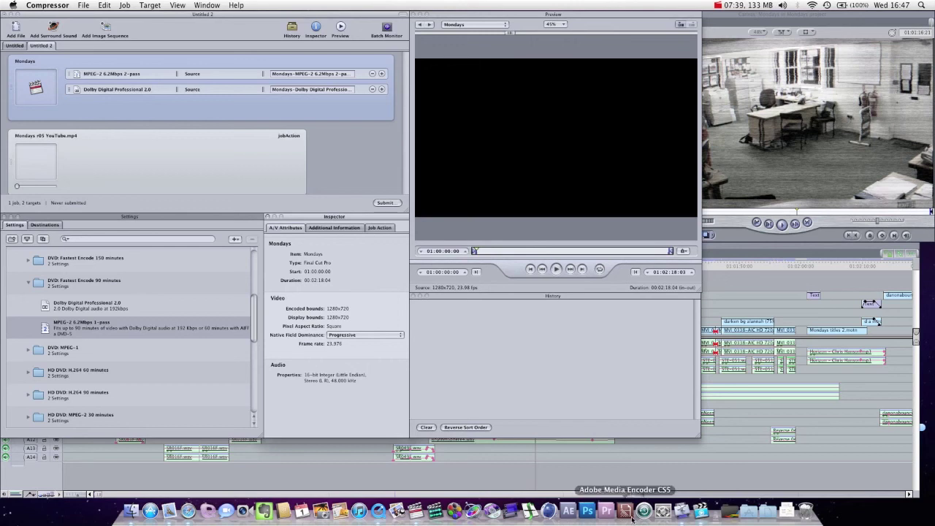
pyautogui.click(726, 439)
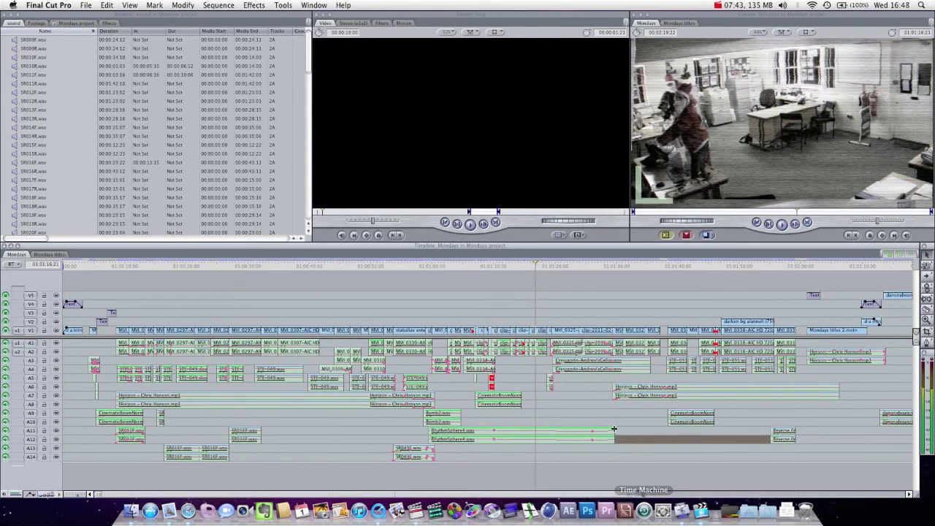
pyautogui.click(511, 265)
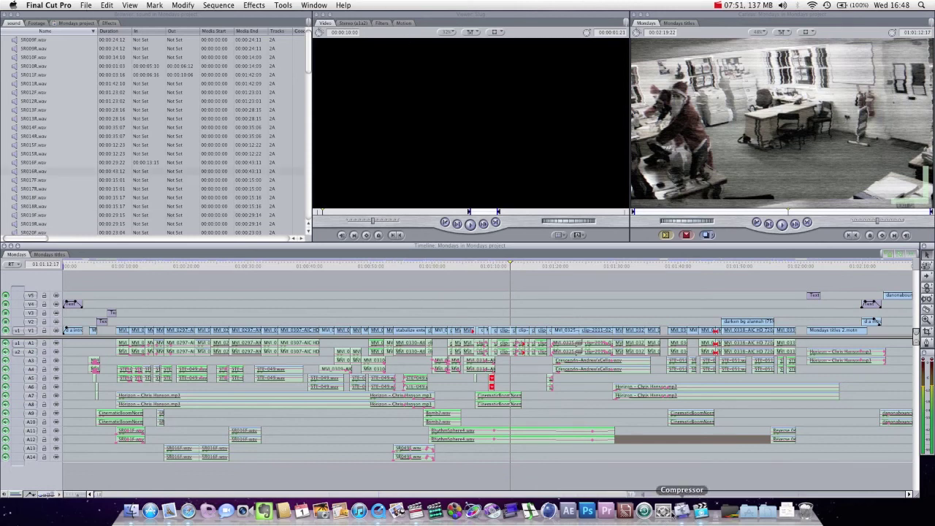
pyautogui.click(690, 519)
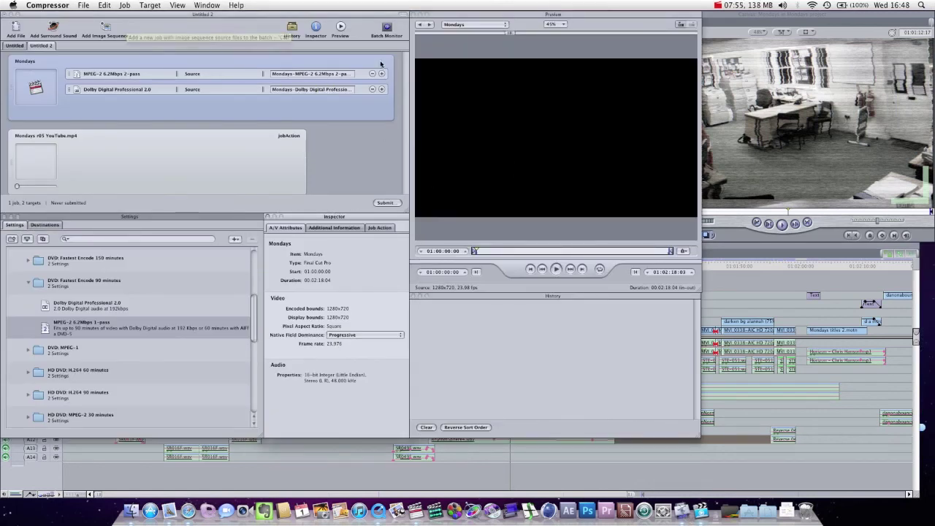
# Confirm the Dolby Digital Professional 2.0 target uses 48 kHz at 192 kbps, then go back to Final Cut Pro
pyautogui.click(116, 90)
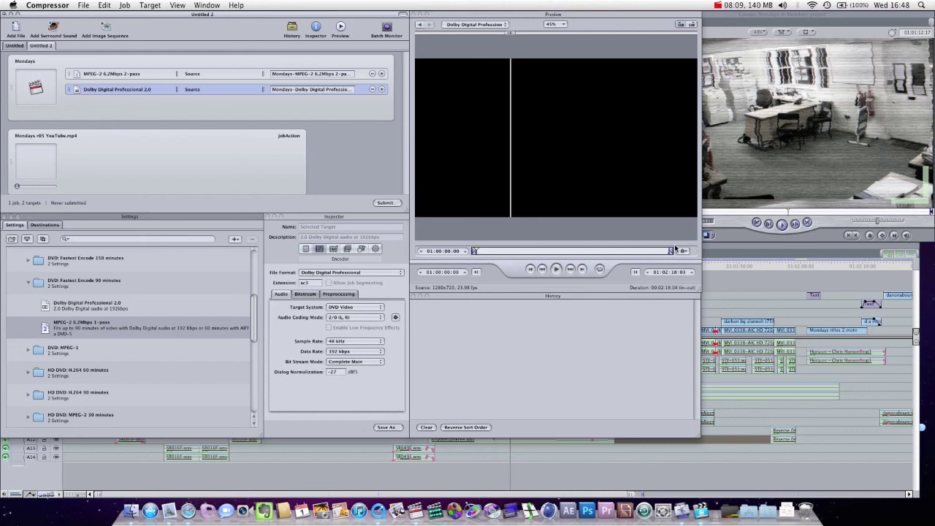
pyautogui.click(746, 275)
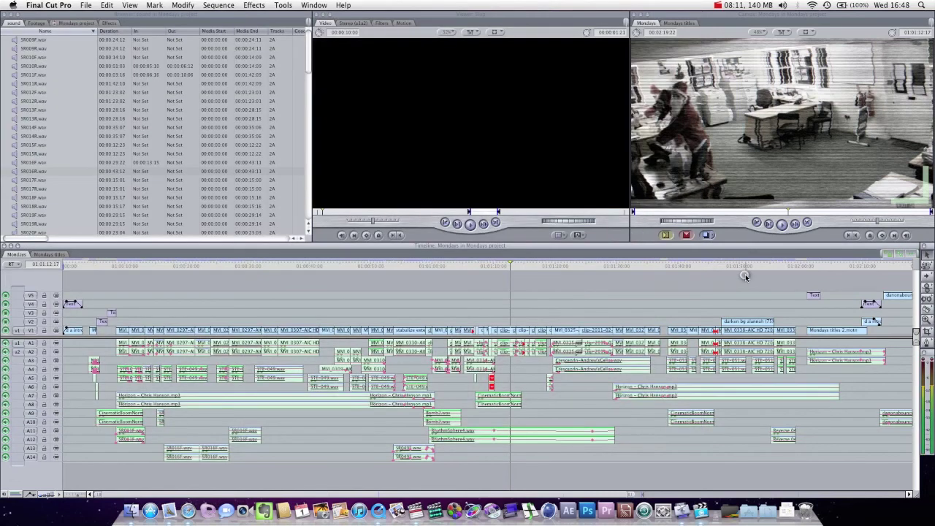